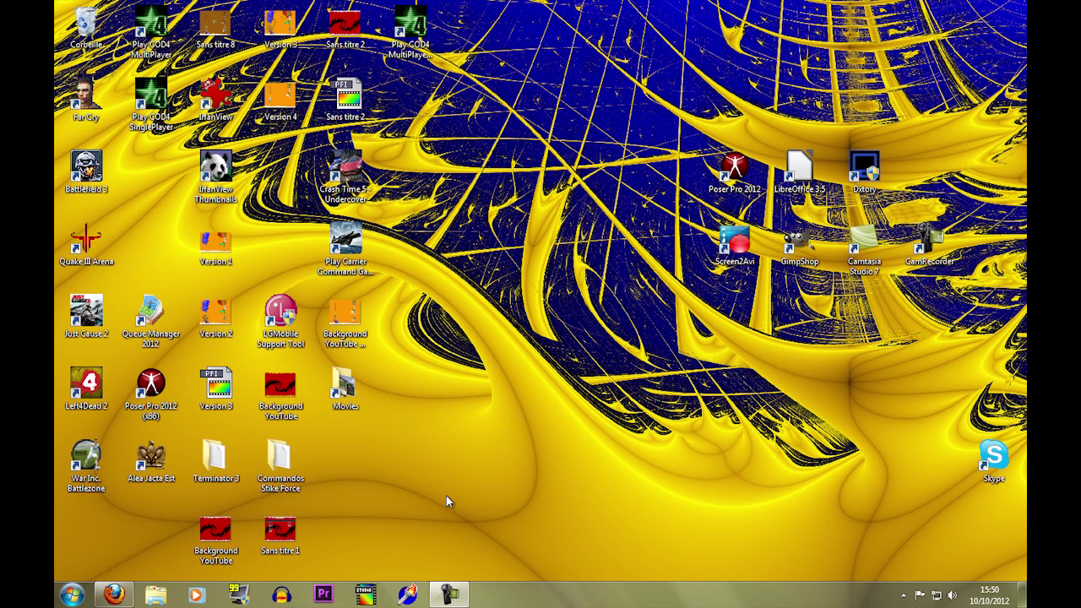
{"action": "mouse_move", "coordinate": [457, 590]}
{"action": "left_click", "coordinate": [445, 596]}
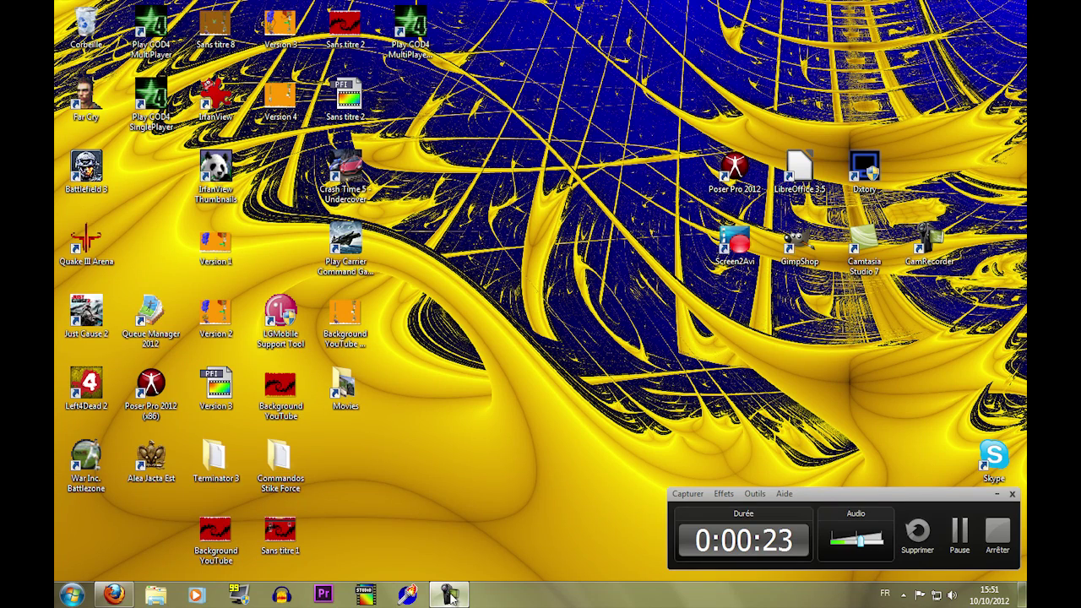
{"action": "left_click", "coordinate": [999, 495]}
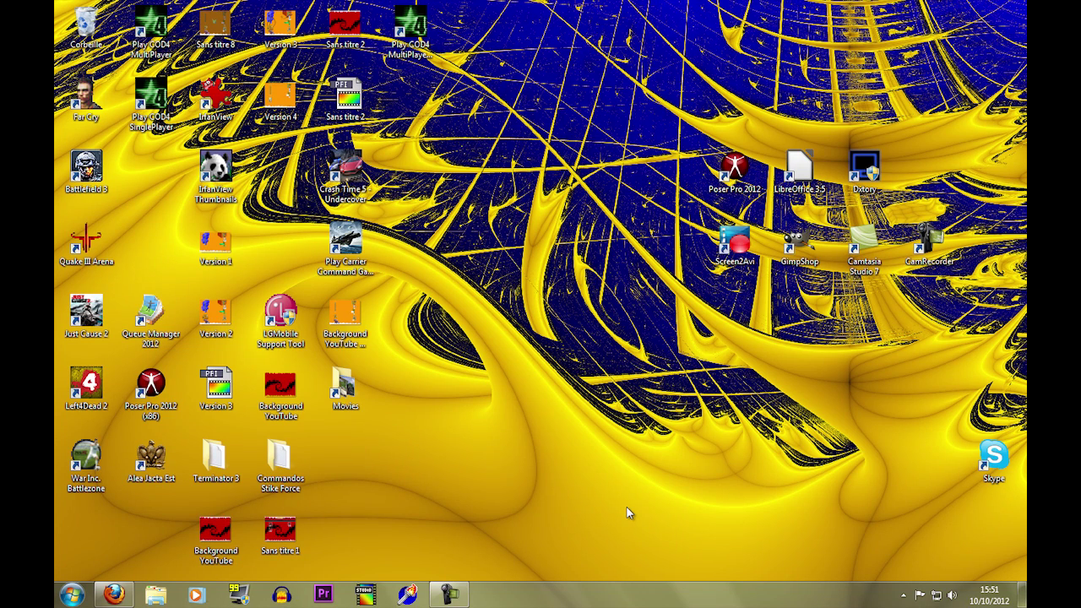
Launch Screen2Avi from the desktop and dismiss its hotkey warning.
{"action": "mouse_move", "coordinate": [454, 592]}
{"action": "left_click", "coordinate": [731, 250]}
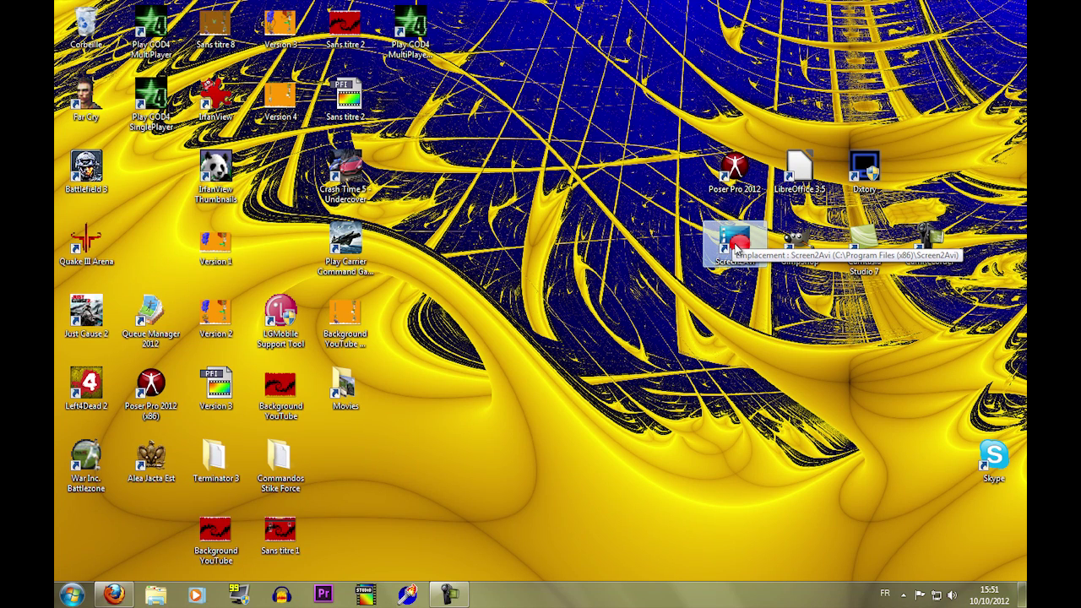
{"action": "double_click", "coordinate": [734, 245]}
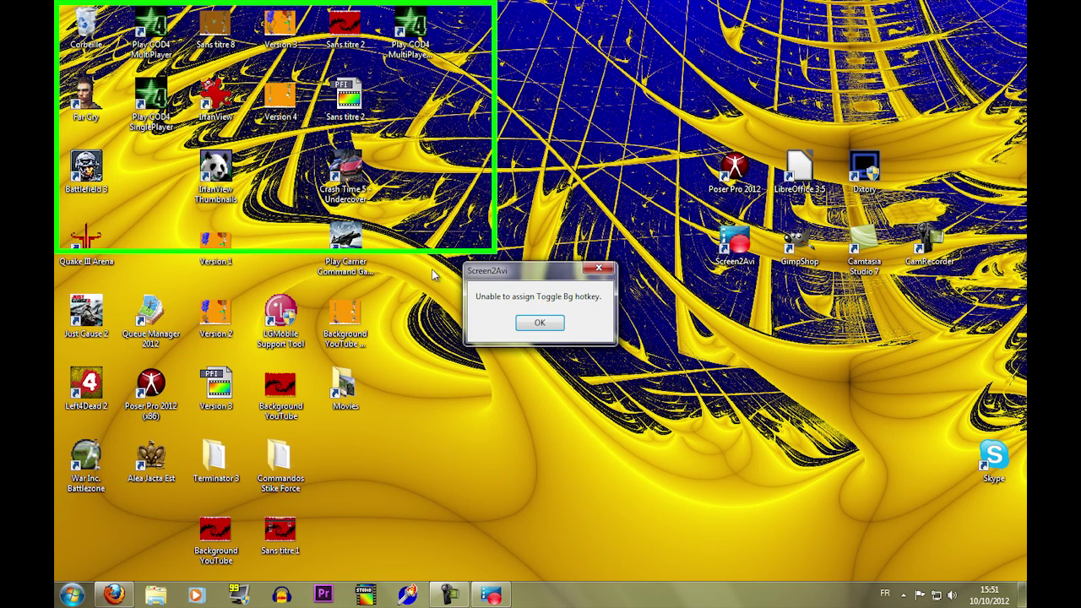
{"action": "left_click", "coordinate": [530, 325]}
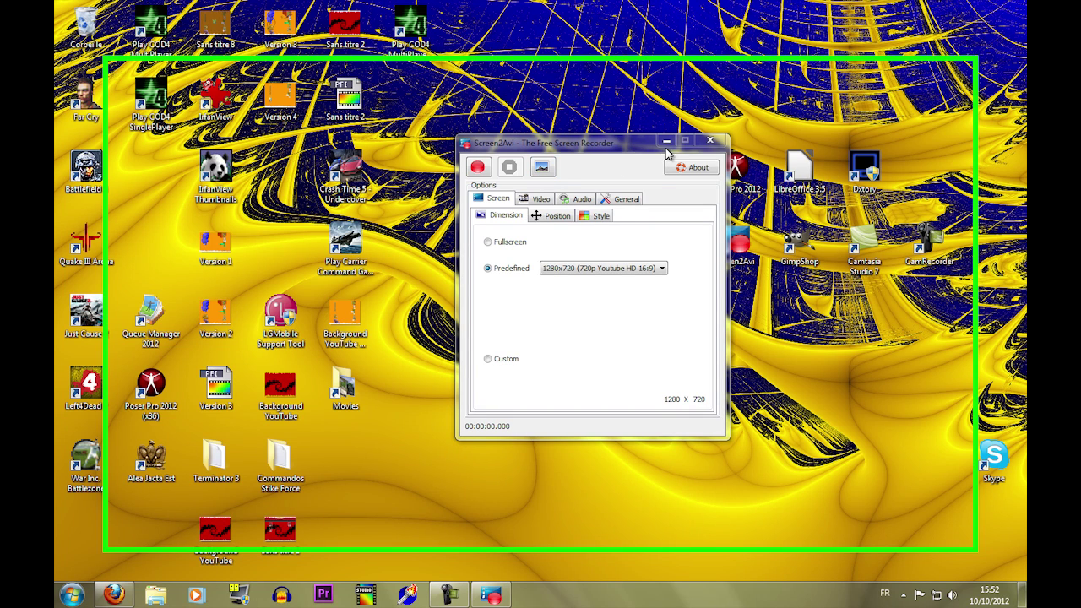
Look over Screen2Avi's general settings and its About information, closing the About window when done.
{"action": "left_click", "coordinate": [616, 201]}
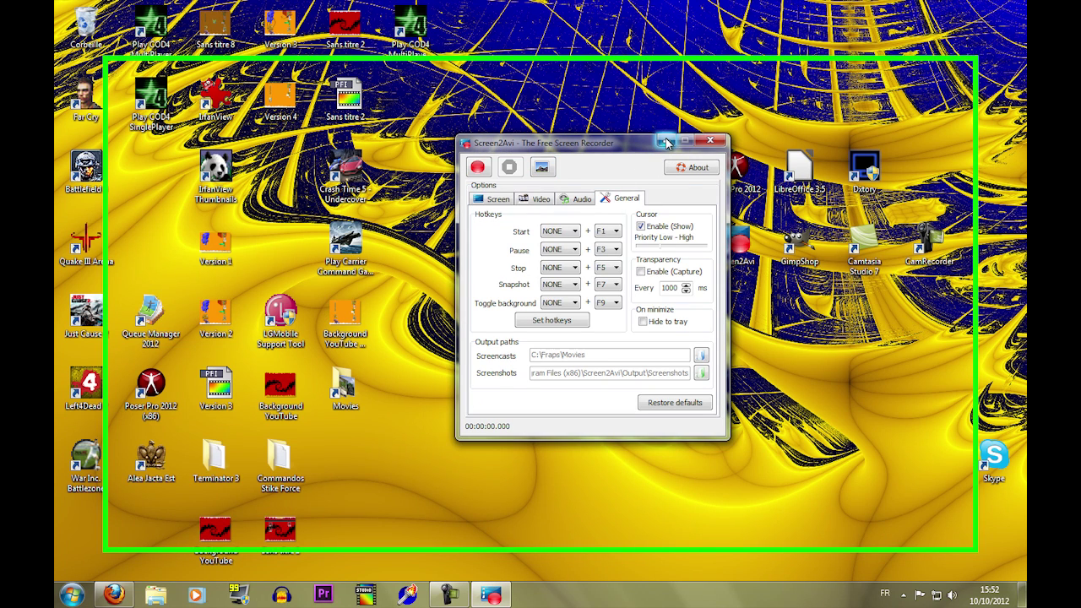
{"action": "left_click", "coordinate": [689, 168]}
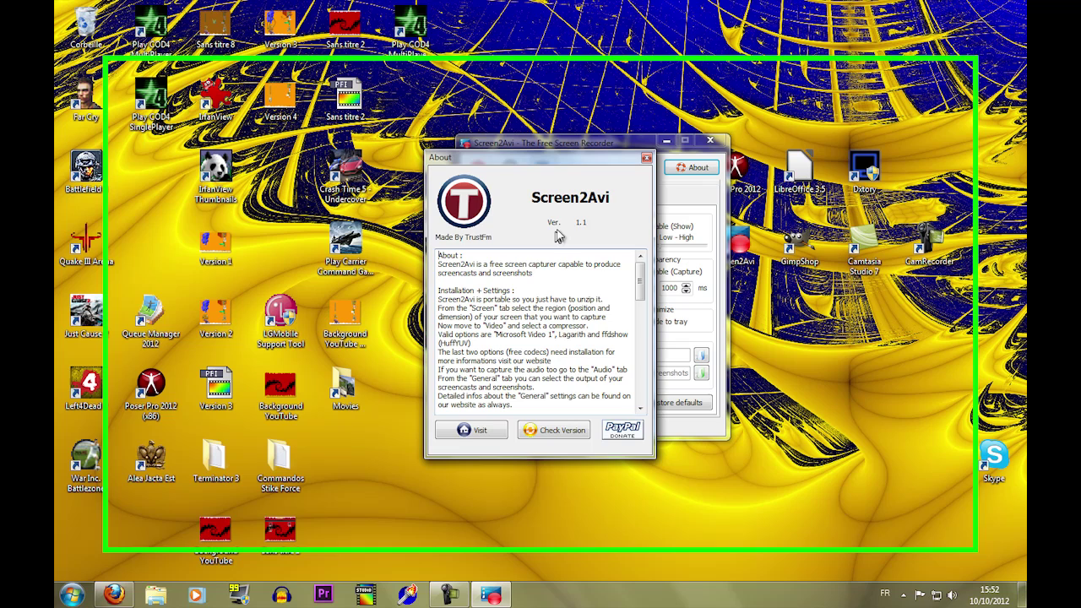
{"action": "left_click", "coordinate": [646, 159]}
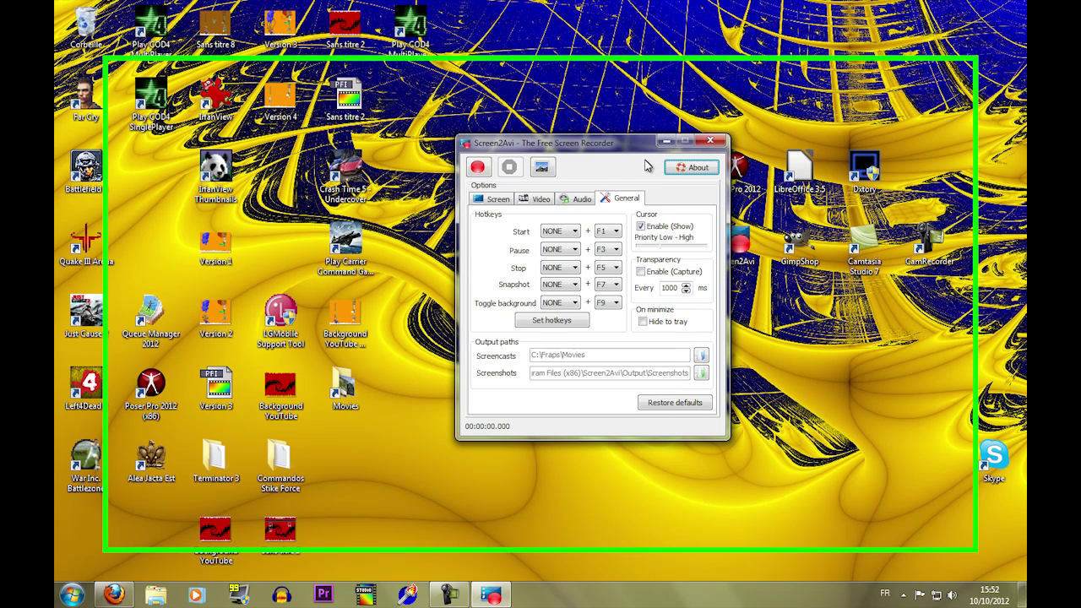
Check the predefined and custom capture sizes, and set the capture dimension to Fullscreen.
{"action": "left_click", "coordinate": [498, 199]}
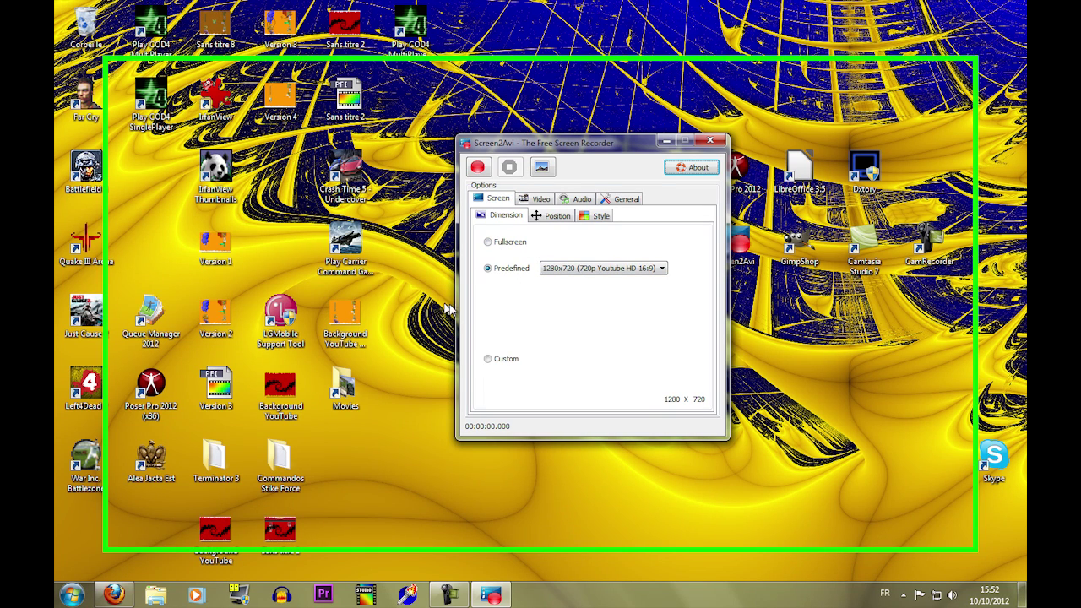
{"action": "left_click", "coordinate": [600, 267]}
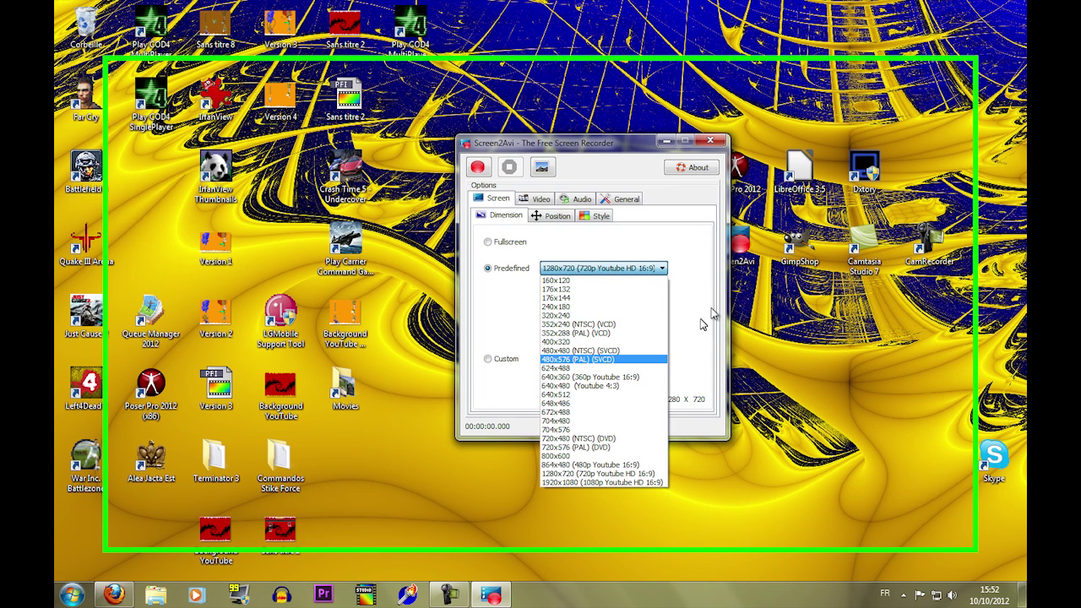
{"action": "left_click", "coordinate": [684, 297]}
{"action": "left_click", "coordinate": [641, 272]}
{"action": "left_click", "coordinate": [641, 271]}
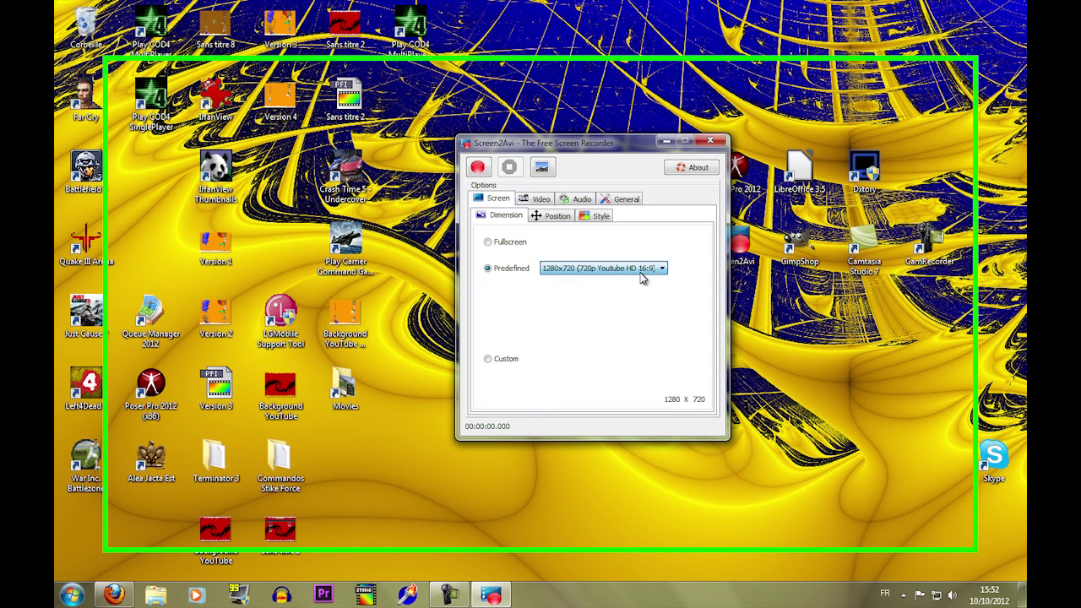
{"action": "left_click", "coordinate": [490, 359]}
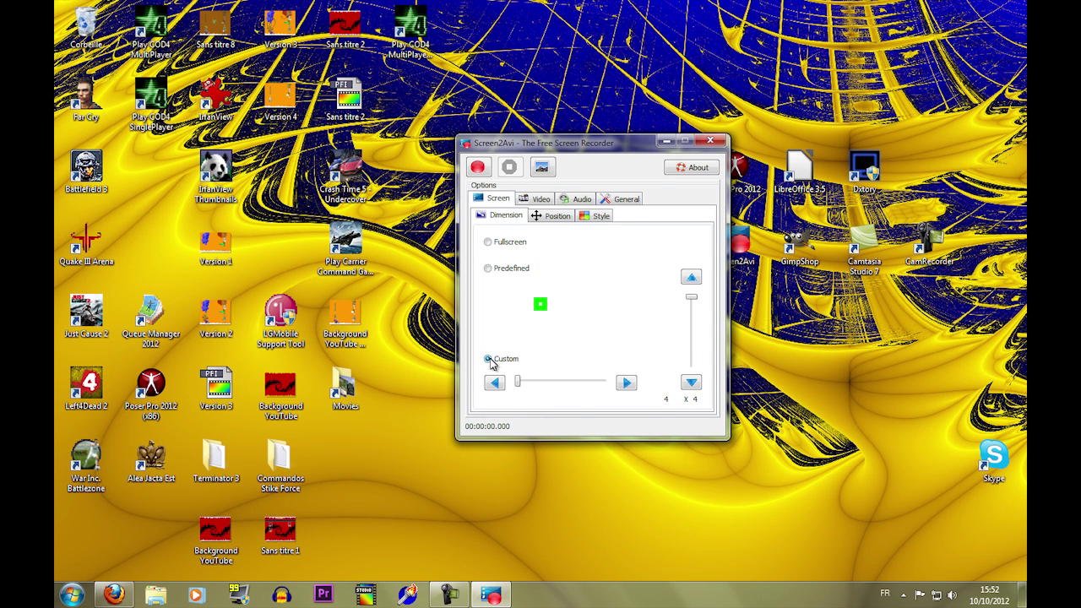
{"action": "left_click", "coordinate": [488, 244]}
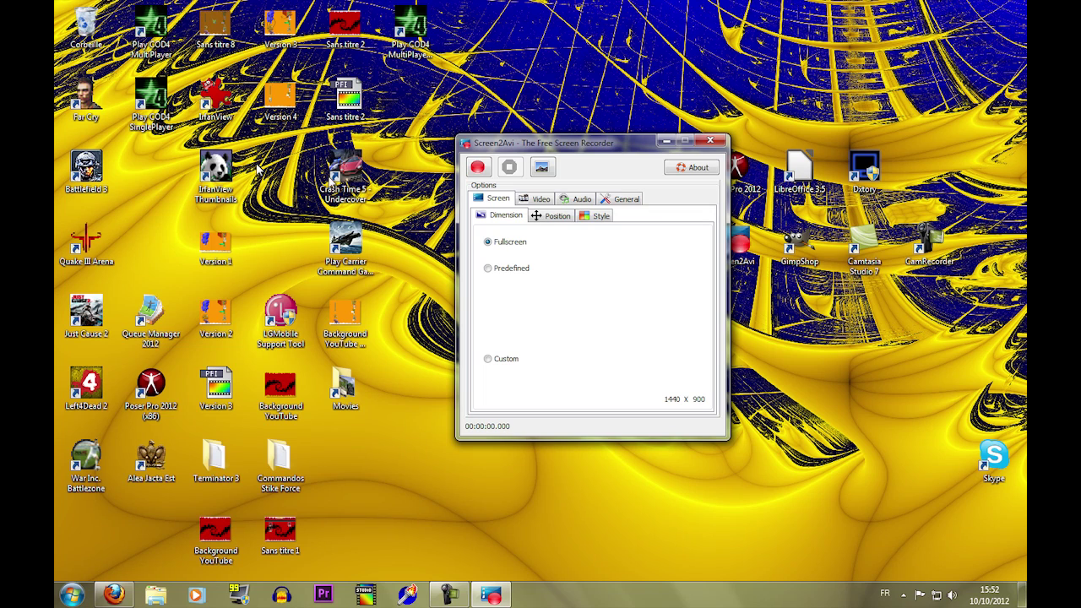
Examine the capture position and style options and the available video compression codecs and FPS values.
{"action": "left_click", "coordinate": [545, 220]}
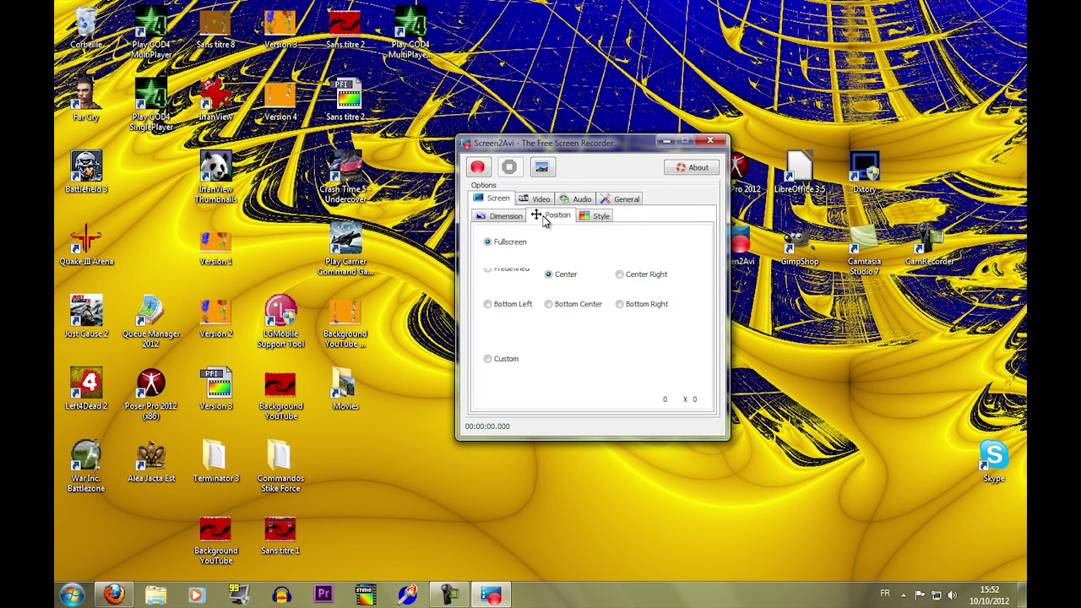
{"action": "left_click", "coordinate": [592, 217]}
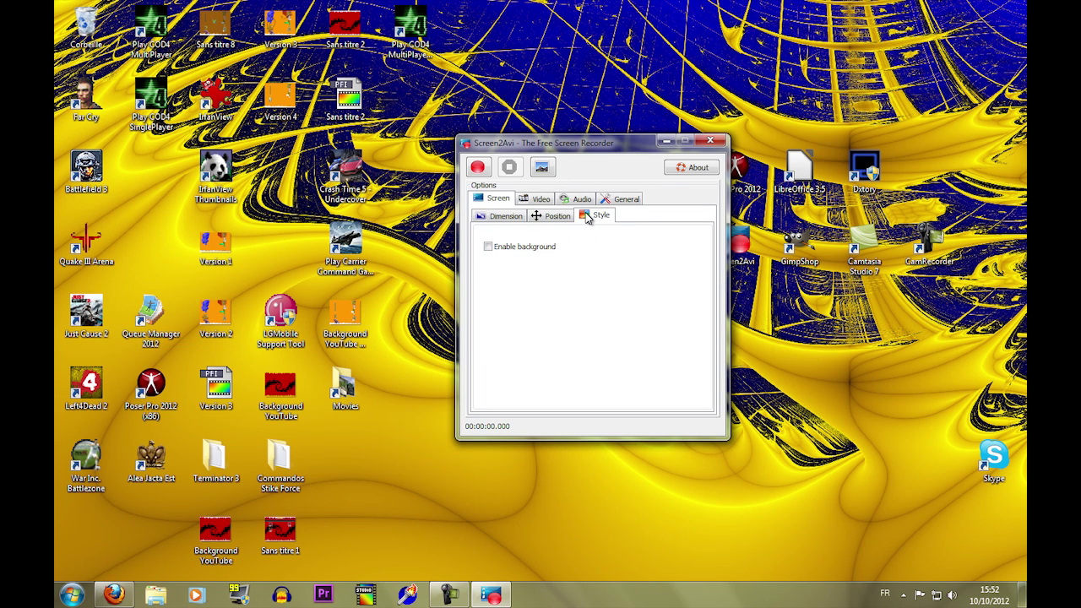
{"action": "left_click", "coordinate": [532, 200]}
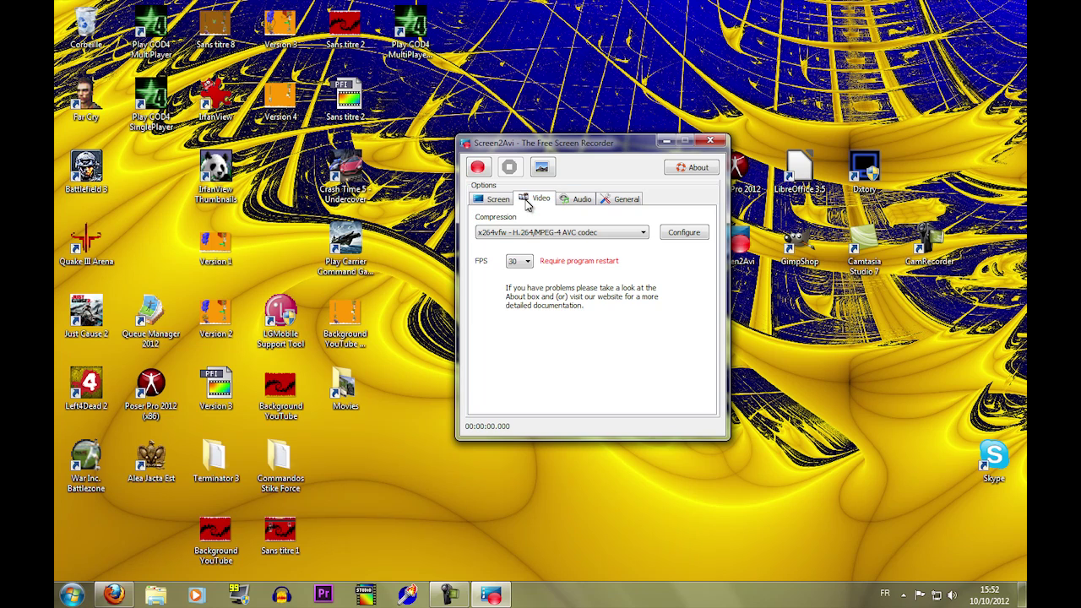
{"action": "left_click", "coordinate": [554, 236]}
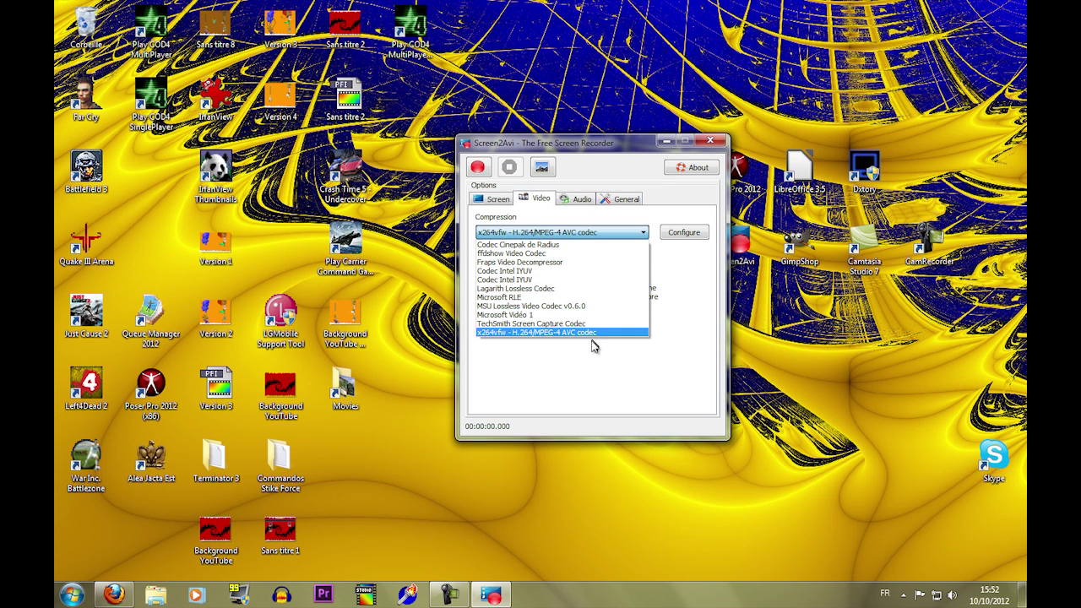
{"action": "left_click", "coordinate": [665, 268]}
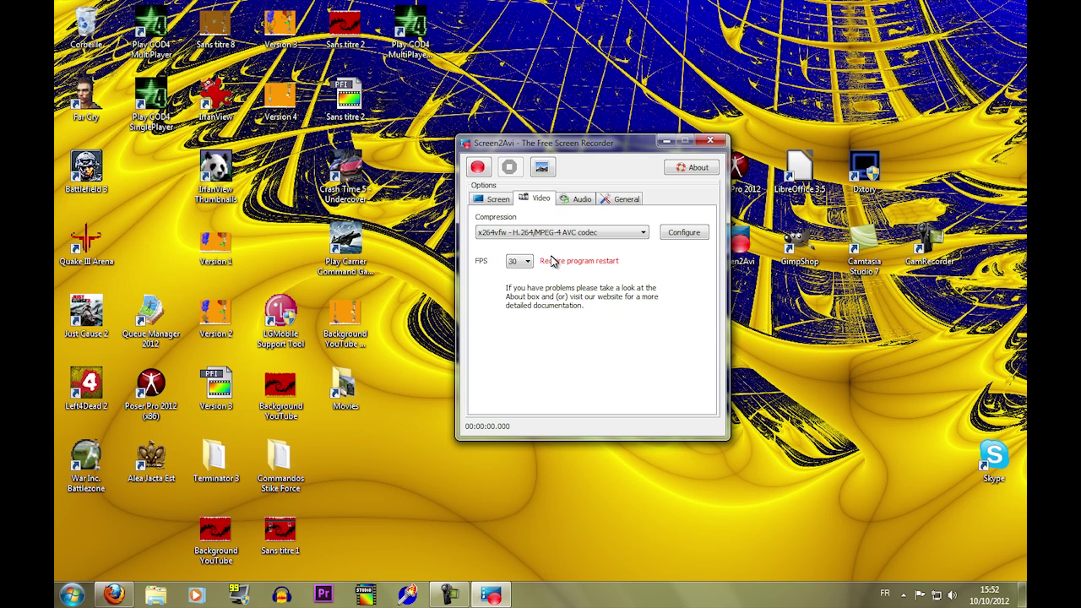
{"action": "left_click", "coordinate": [516, 263]}
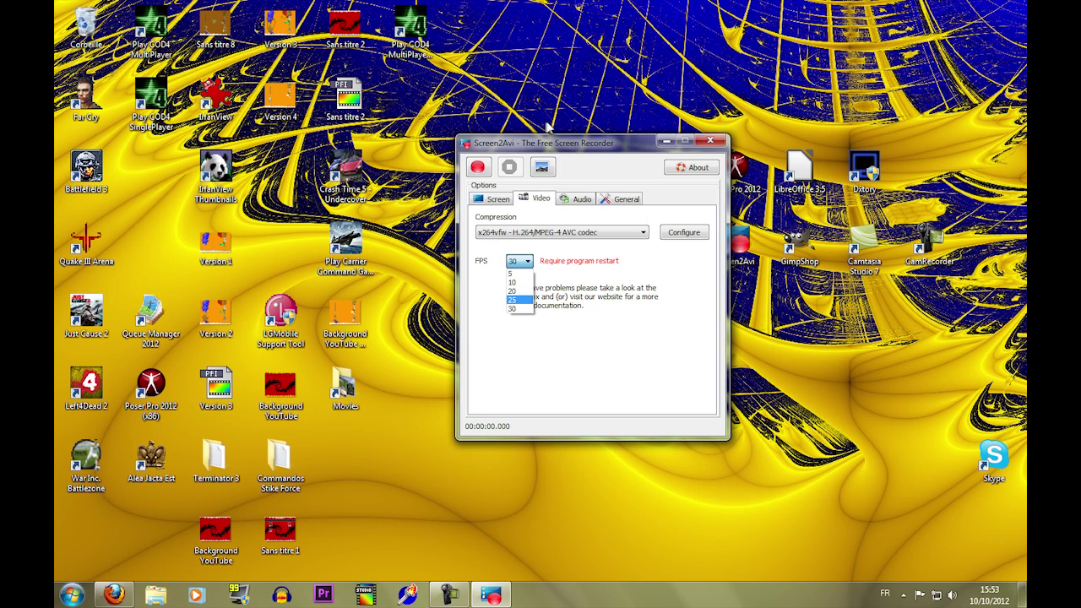
{"action": "left_click", "coordinate": [578, 203]}
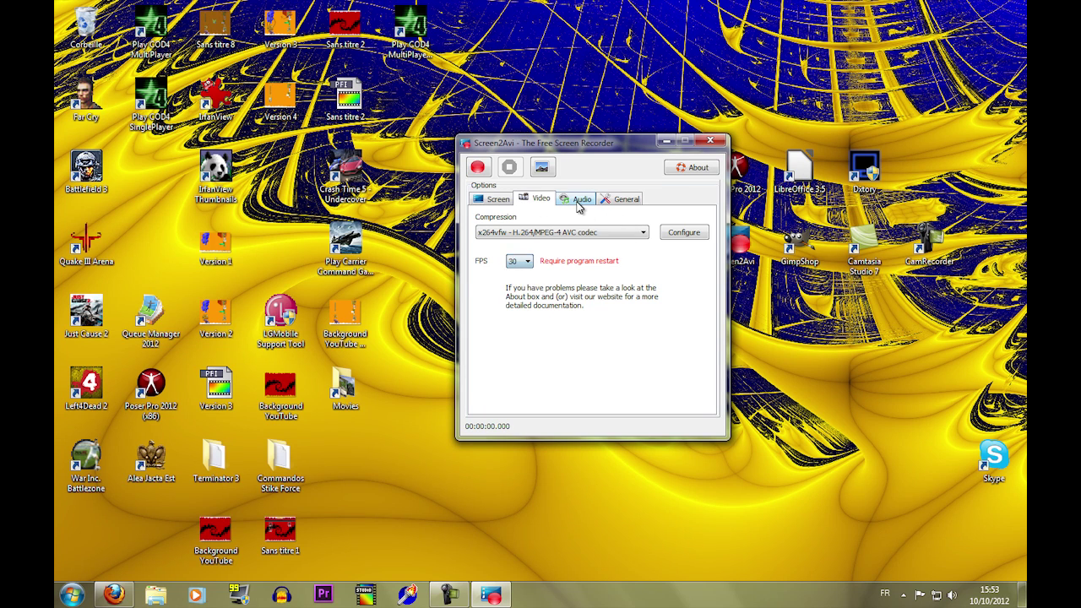
Examine the choices for the audio recording device and its input lines.
{"action": "left_click", "coordinate": [579, 201]}
{"action": "left_click", "coordinate": [605, 243]}
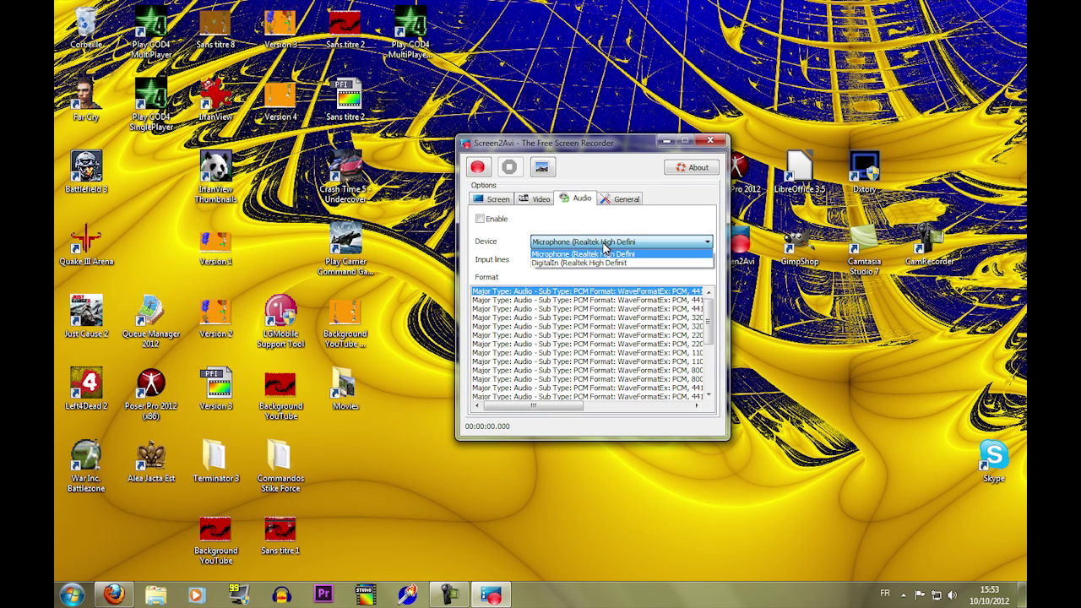
{"action": "left_click", "coordinate": [603, 244]}
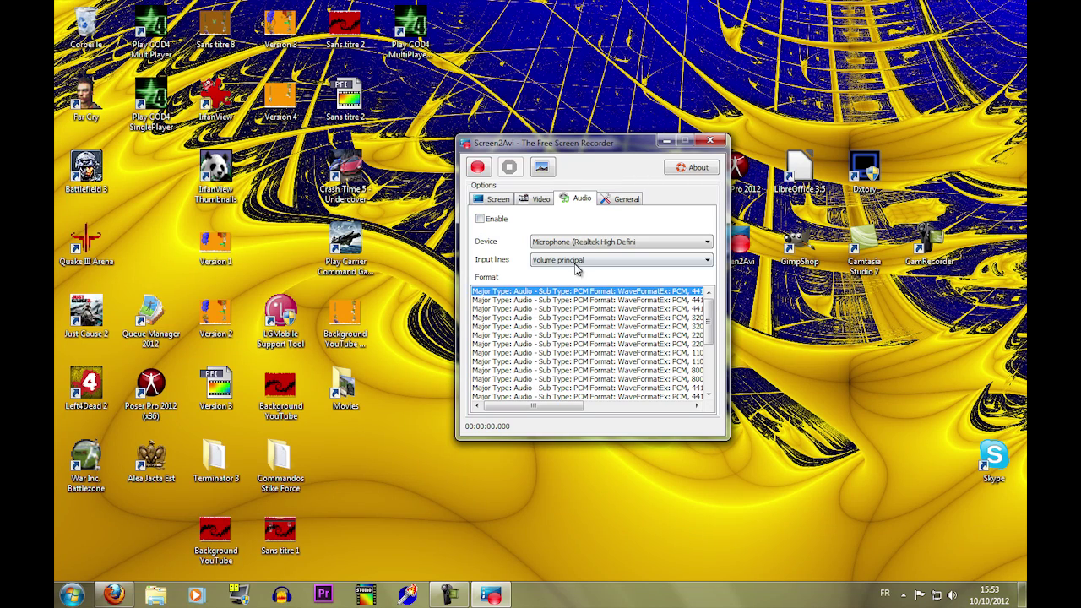
{"action": "left_click", "coordinate": [577, 262]}
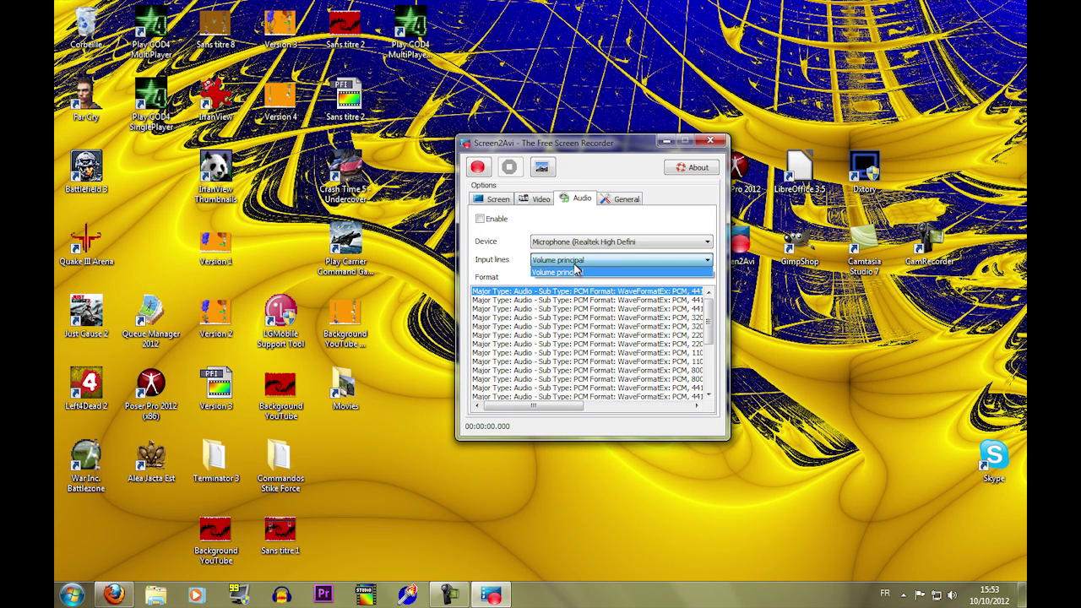
{"action": "left_click", "coordinate": [577, 271]}
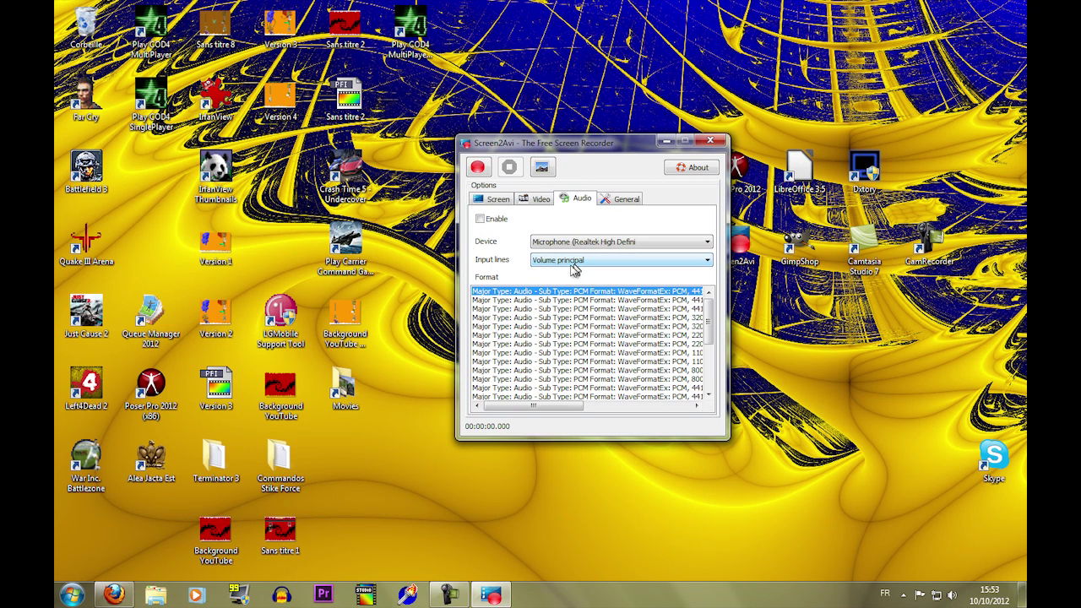
{"action": "left_click", "coordinate": [560, 242]}
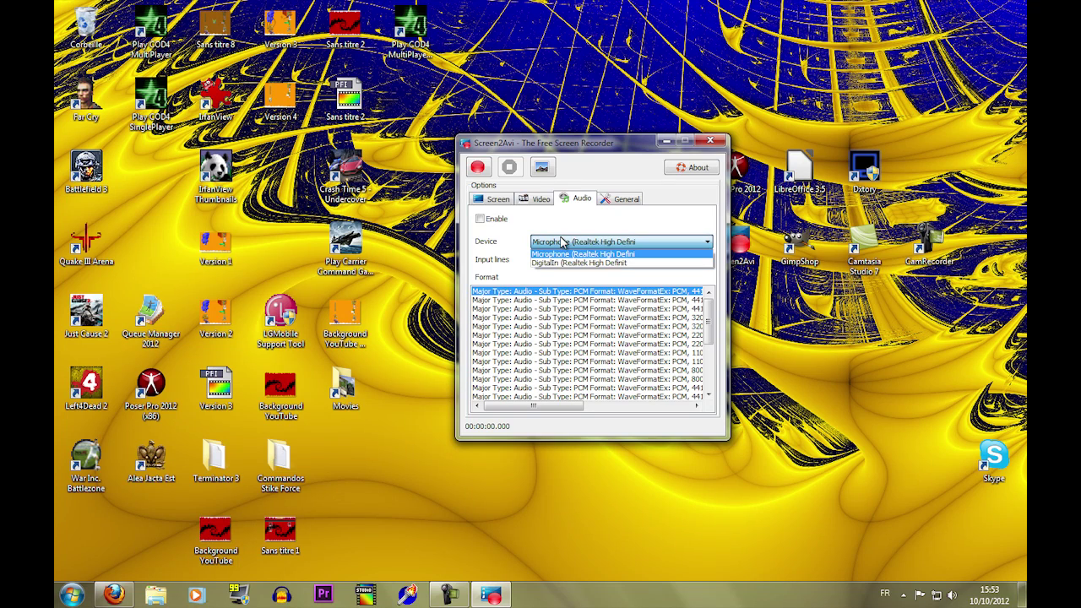
{"action": "left_click", "coordinate": [561, 243]}
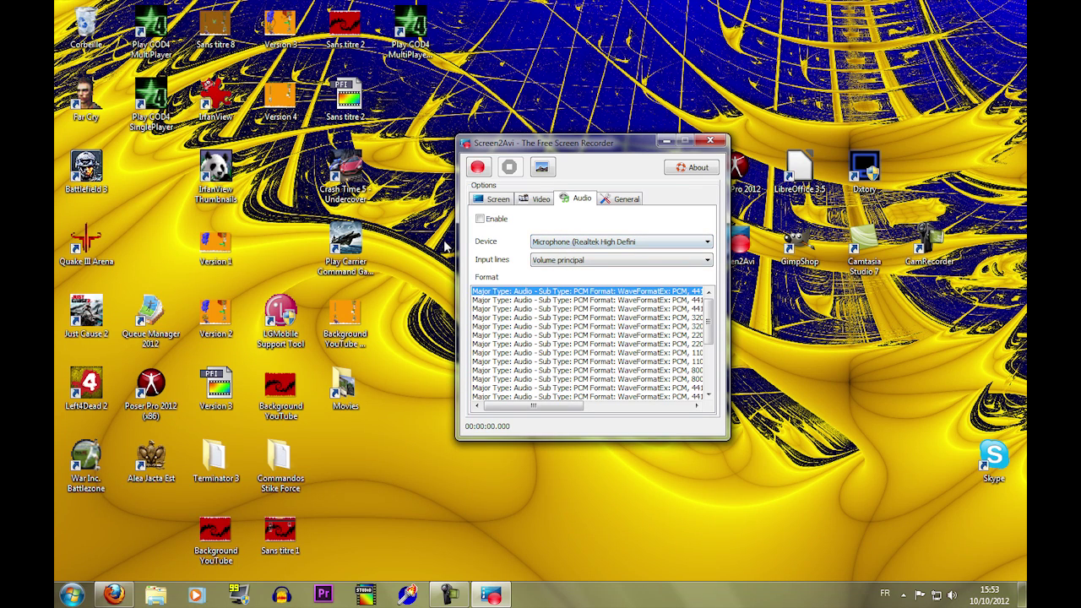
{"action": "left_click", "coordinate": [553, 264]}
{"action": "left_click", "coordinate": [553, 264]}
Examine the general settings, including the hotkeys and the output folder for screencasts.
{"action": "left_click", "coordinate": [626, 200]}
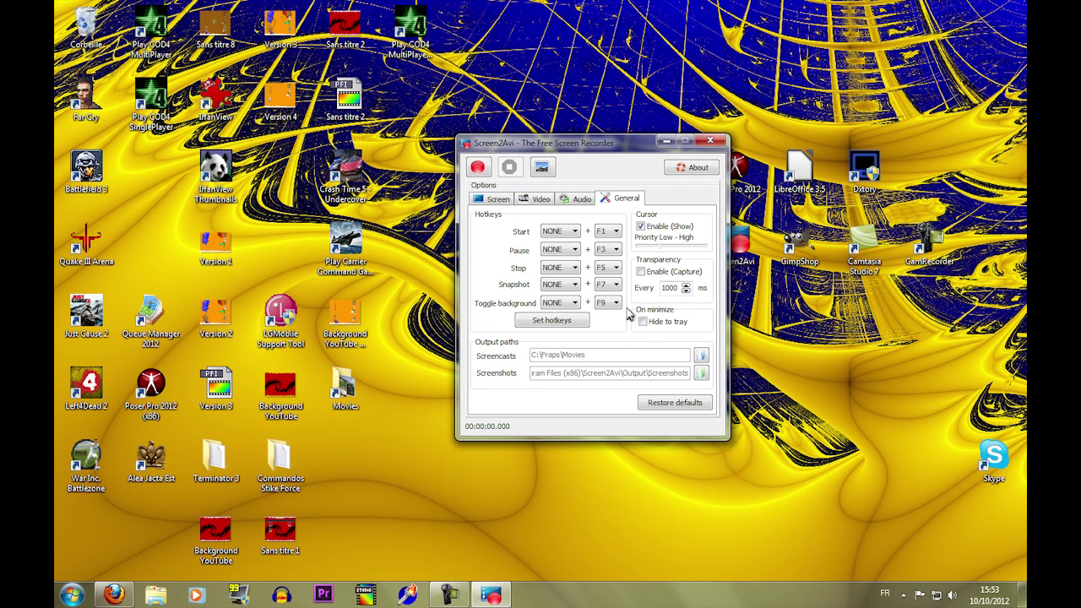
{"action": "left_click", "coordinate": [701, 356]}
{"action": "left_click", "coordinate": [623, 394]}
Review the screen, video, audio and general settings once more and open the program's About information.
{"action": "left_click", "coordinate": [579, 201]}
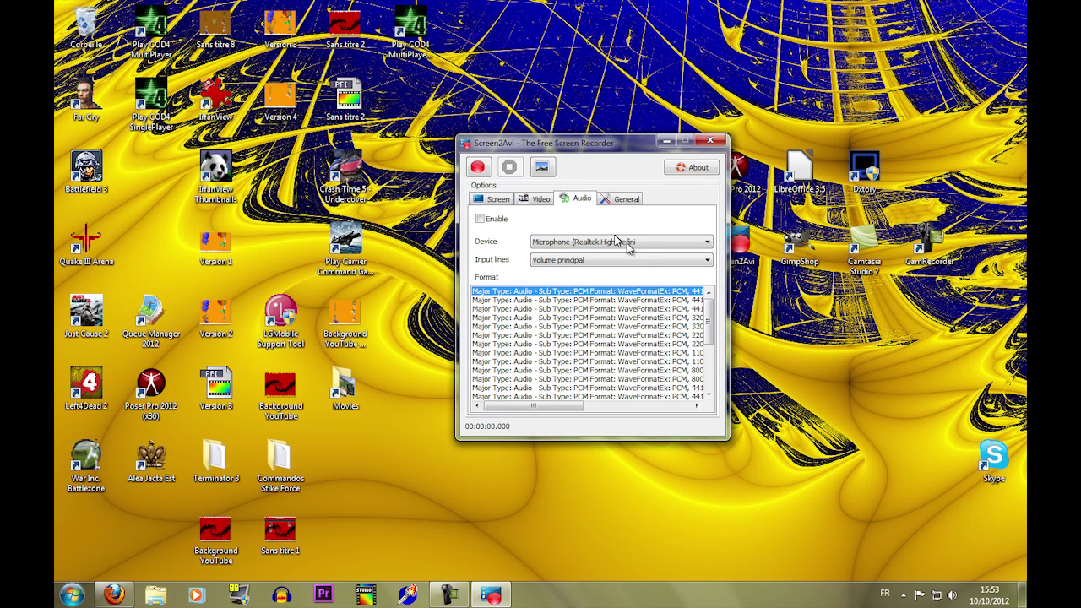
{"action": "left_click", "coordinate": [506, 203]}
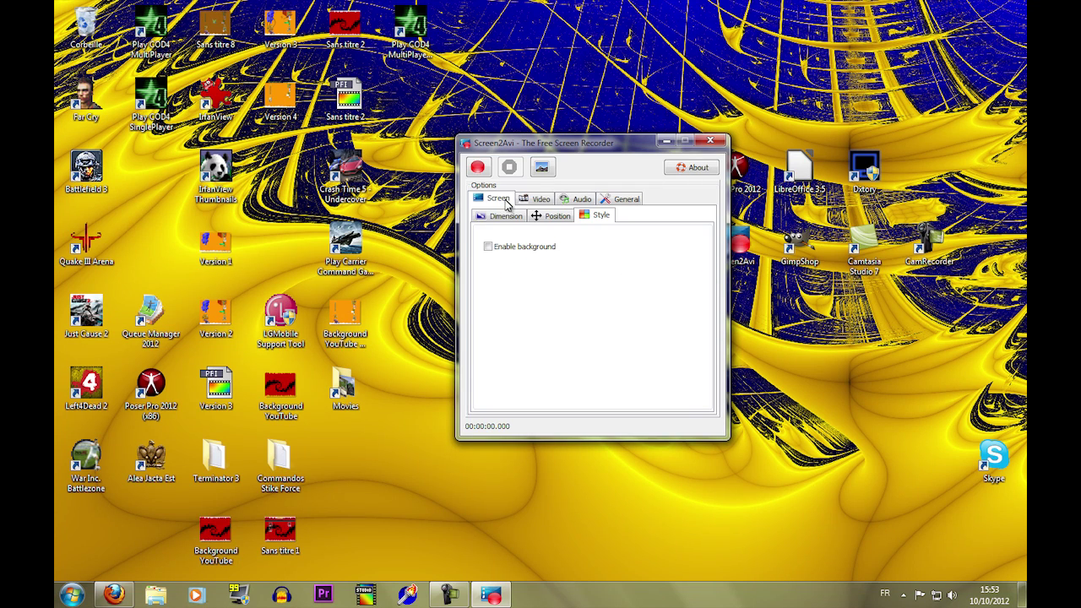
{"action": "left_click", "coordinate": [540, 200]}
{"action": "left_click", "coordinate": [489, 203]}
{"action": "left_click", "coordinate": [547, 217]}
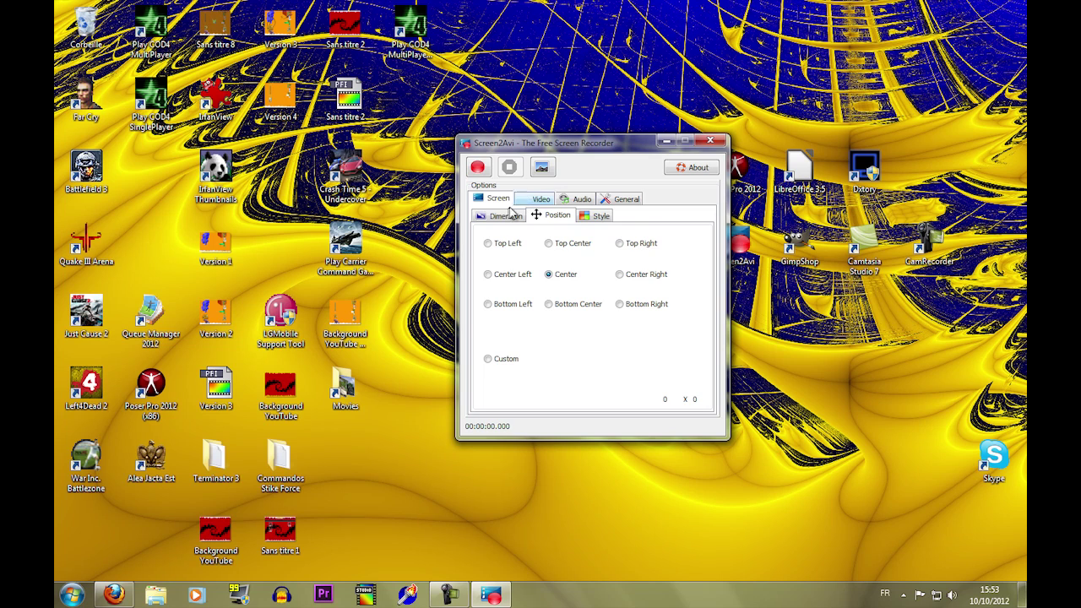
{"action": "left_click", "coordinate": [516, 216]}
{"action": "left_click", "coordinate": [537, 201]}
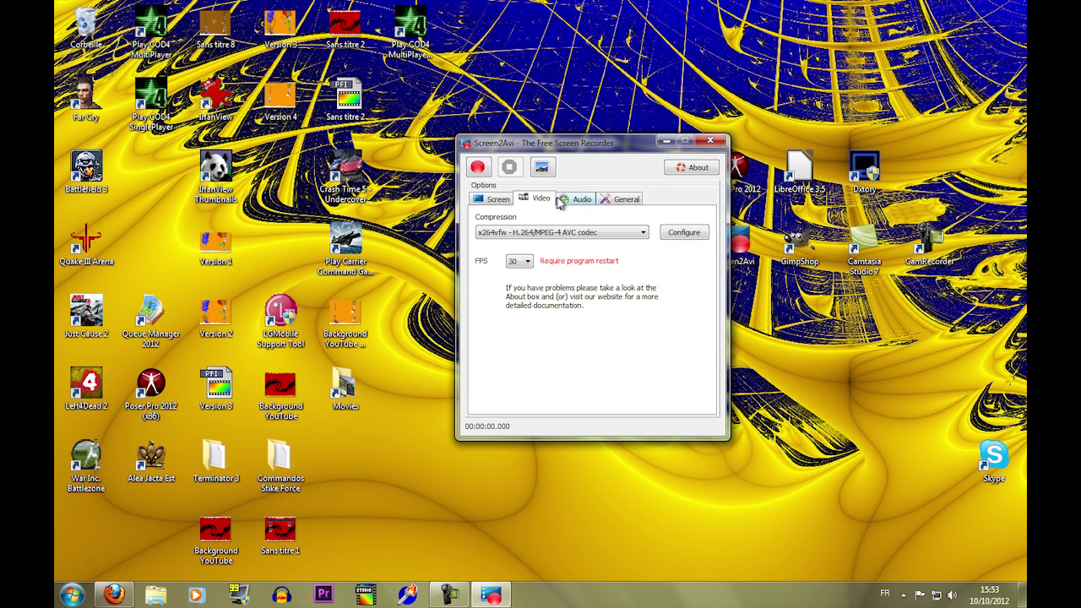
{"action": "left_click", "coordinate": [563, 200]}
{"action": "left_click", "coordinate": [615, 201]}
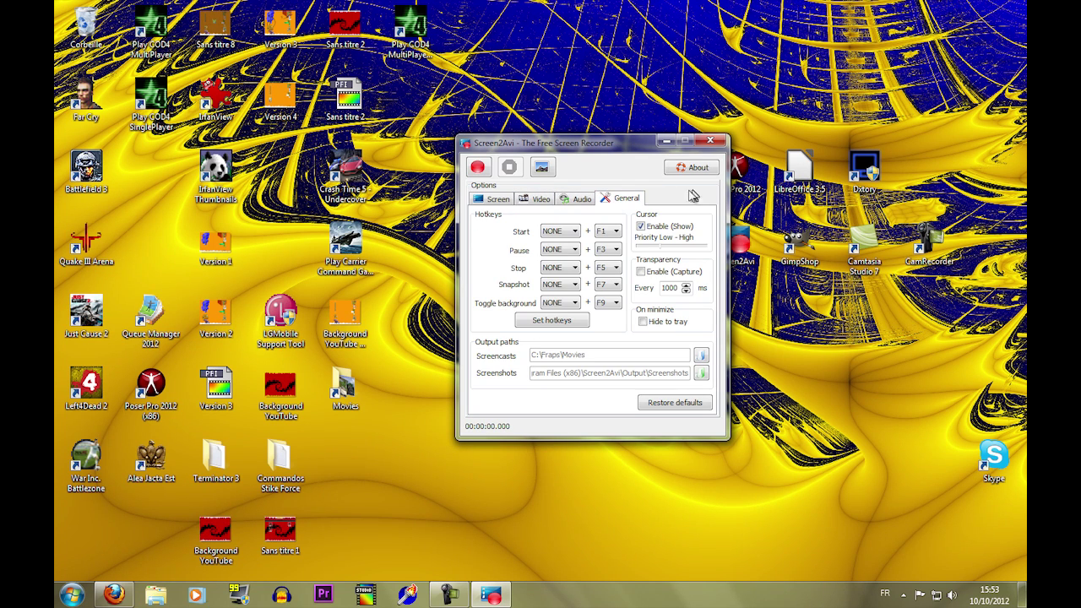
{"action": "left_click", "coordinate": [545, 200]}
{"action": "left_click", "coordinate": [504, 199]}
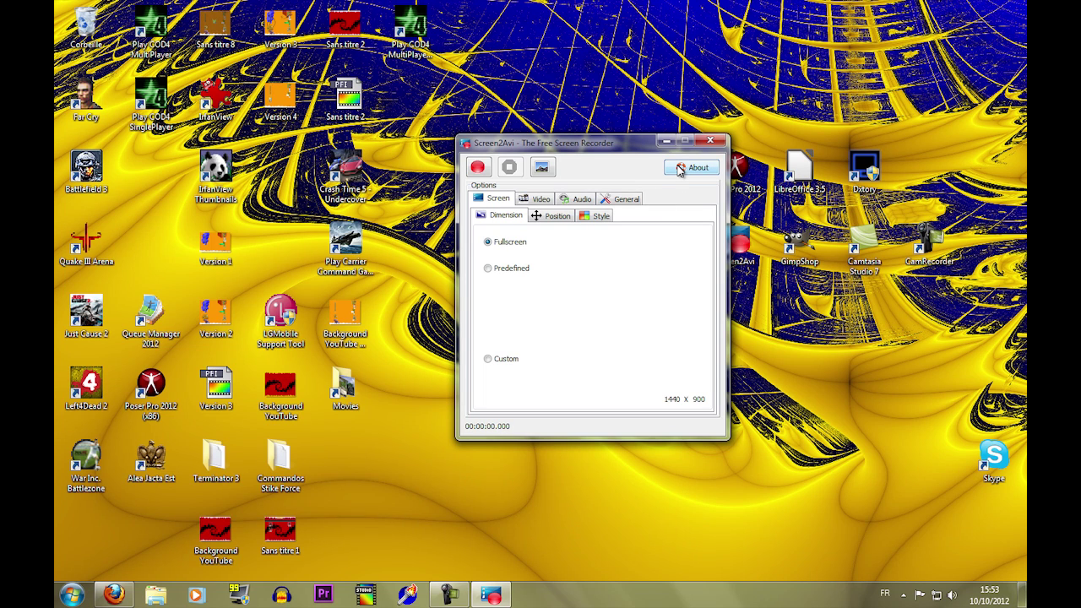
{"action": "left_click", "coordinate": [535, 203]}
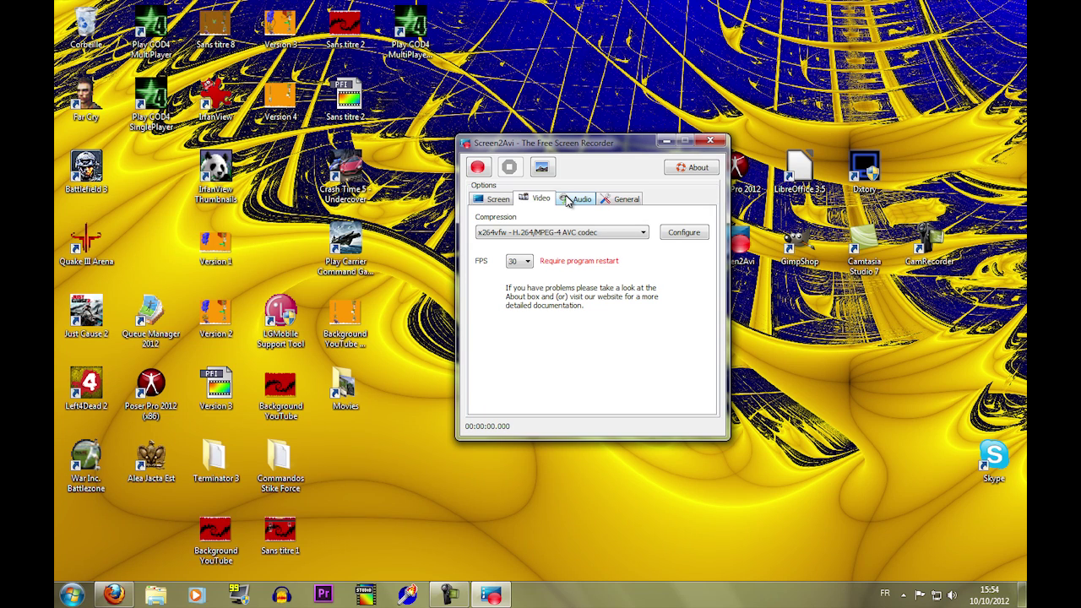
{"action": "left_click", "coordinate": [681, 168]}
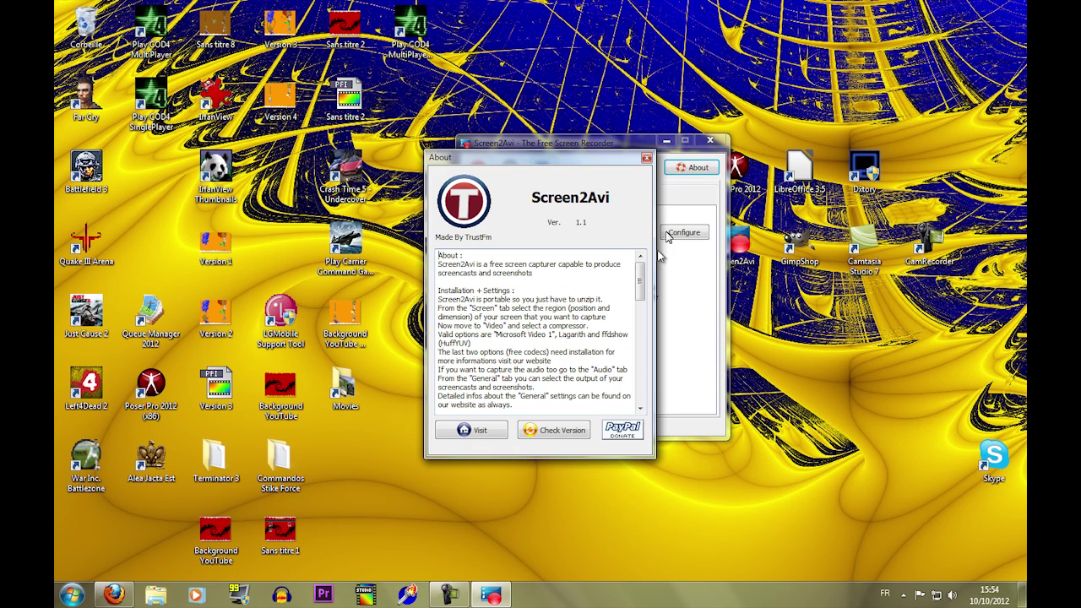
Read the usage and problem-solving notes in the About information, highlighting "Disable Aero", and close the About window.
{"action": "left_click_drag", "start_coordinate": [639, 284], "coordinate": [639, 306]}
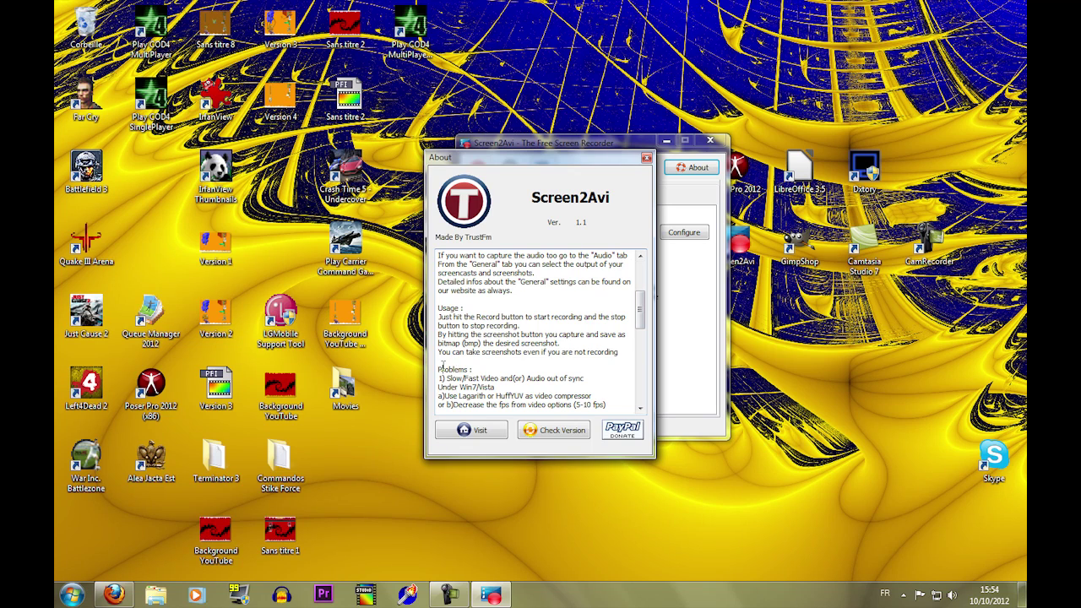
{"action": "left_click_drag", "start_coordinate": [443, 370], "coordinate": [508, 370]}
{"action": "left_click_drag", "start_coordinate": [642, 309], "coordinate": [639, 333]}
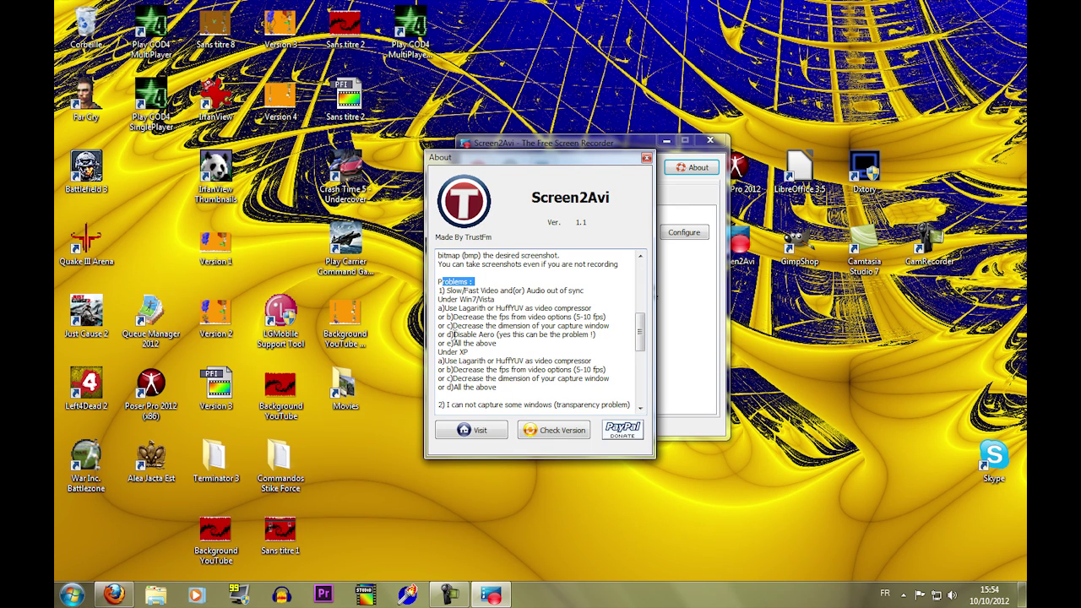
{"action": "left_click_drag", "start_coordinate": [454, 334], "coordinate": [495, 334]}
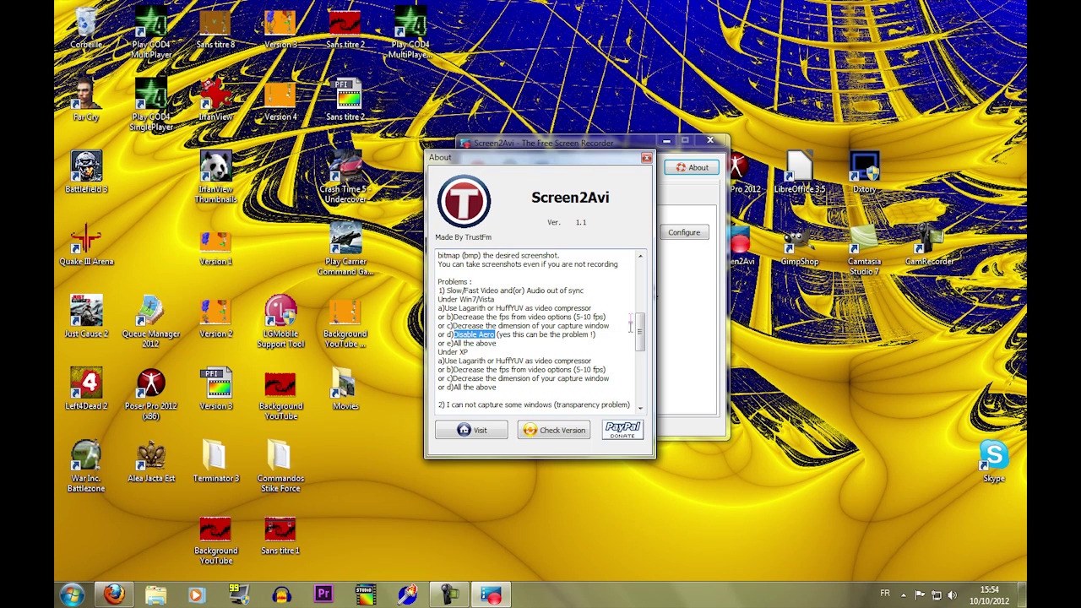
{"action": "left_click_drag", "start_coordinate": [640, 336], "coordinate": [640, 341]}
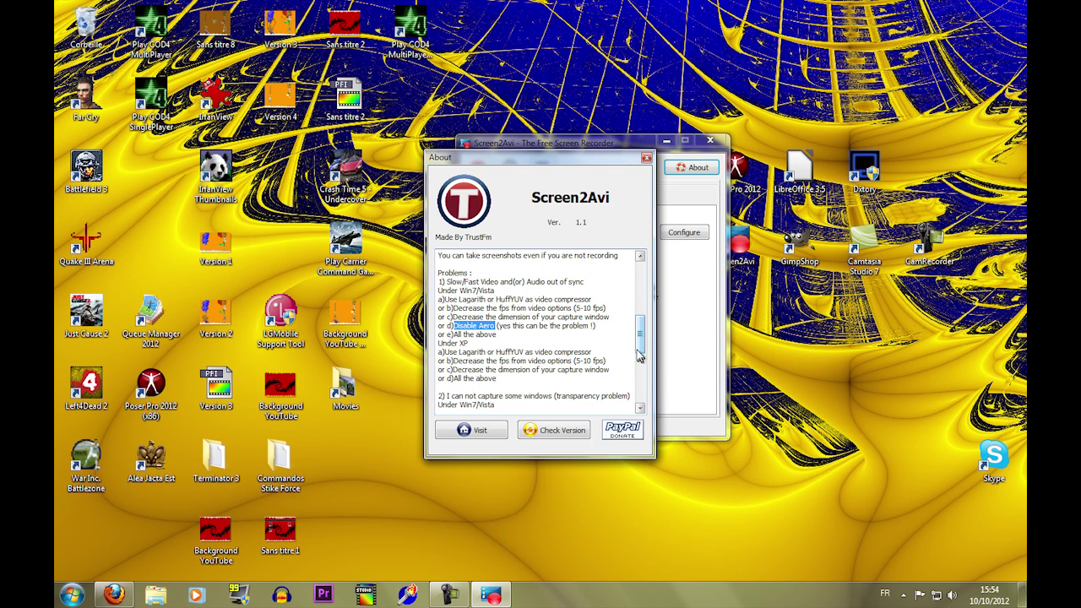
{"action": "left_click_drag", "start_coordinate": [642, 345], "coordinate": [642, 354]}
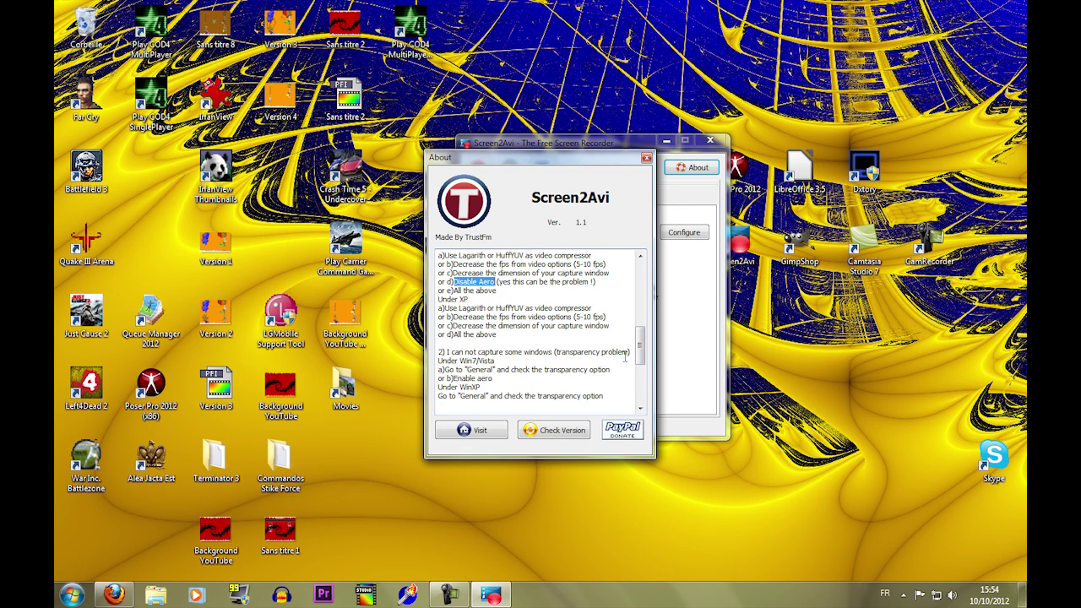
{"action": "left_click_drag", "start_coordinate": [640, 353], "coordinate": [652, 341]}
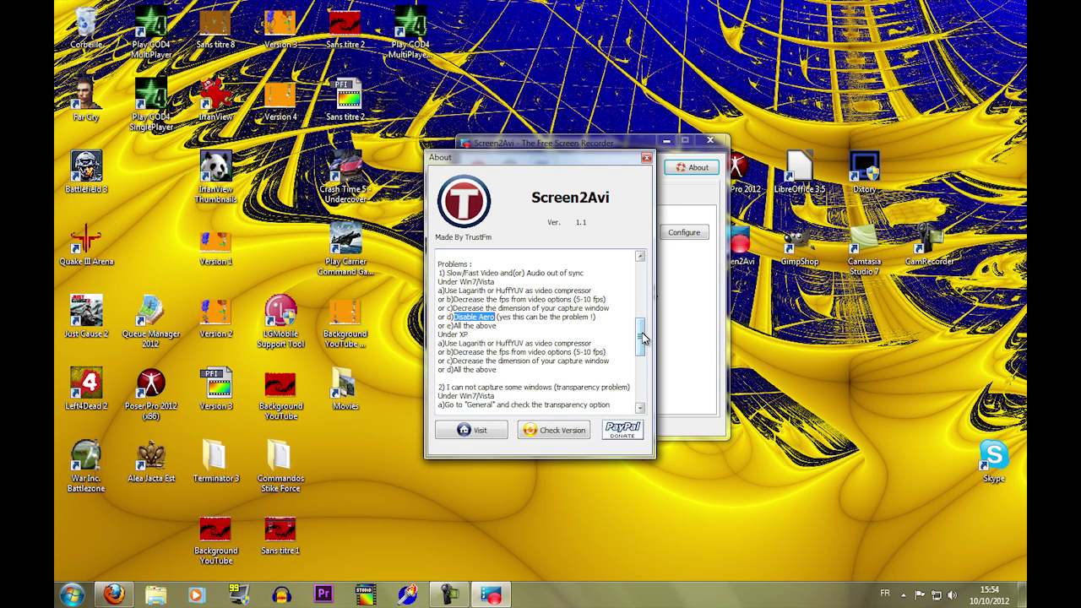
{"action": "left_click_drag", "start_coordinate": [641, 336], "coordinate": [639, 342]}
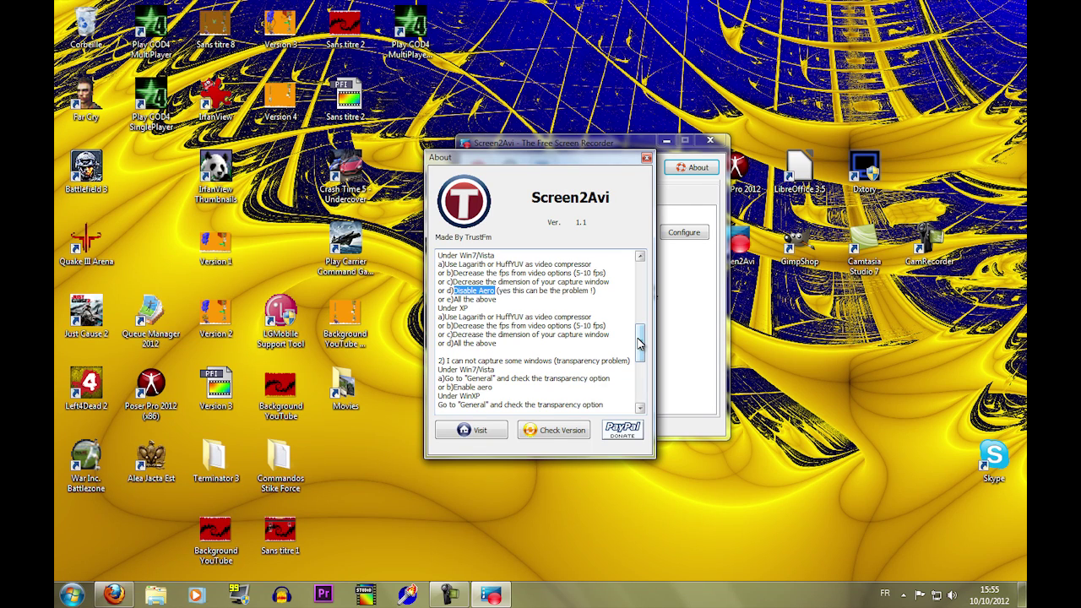
{"action": "left_click", "coordinate": [646, 158]}
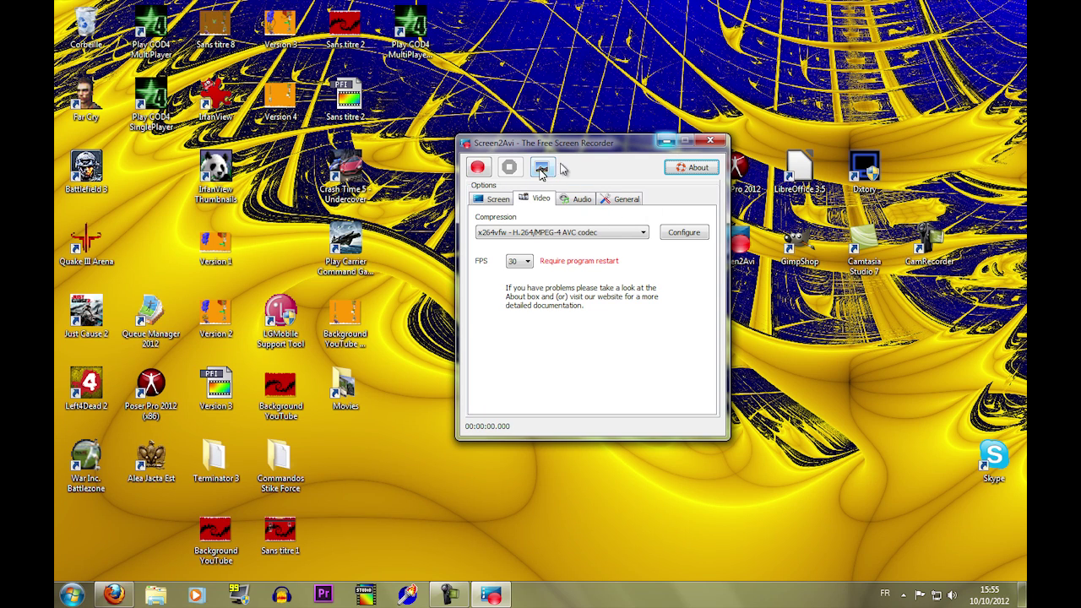
Close Screen2Avi, switch to Firefox and open the Screen2Avi page from the TrustFm.Net main page in a new tab.
{"action": "left_click", "coordinate": [711, 141]}
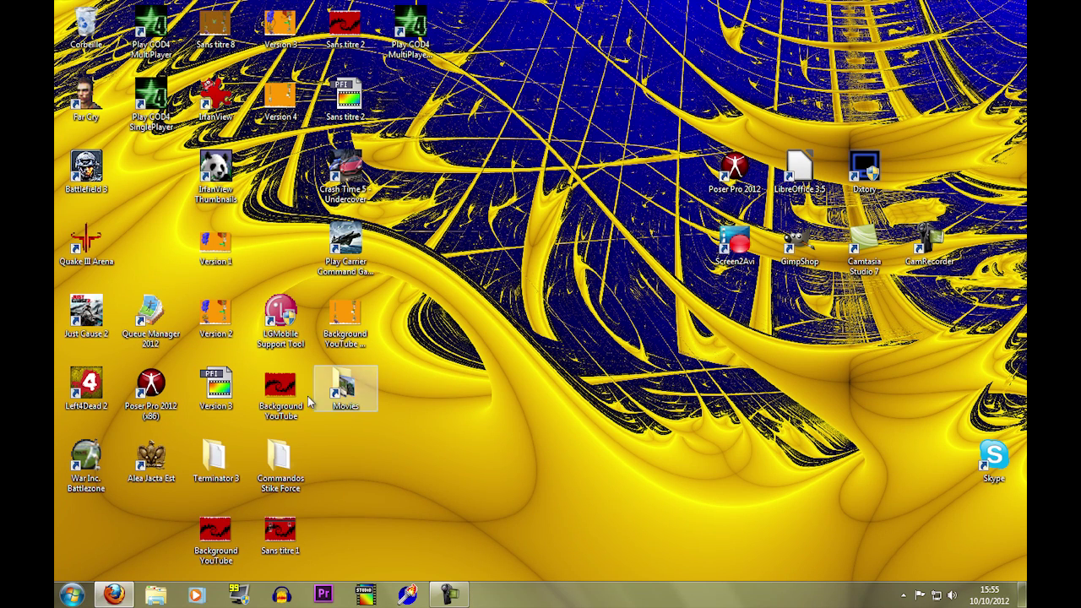
{"action": "left_click", "coordinate": [114, 595]}
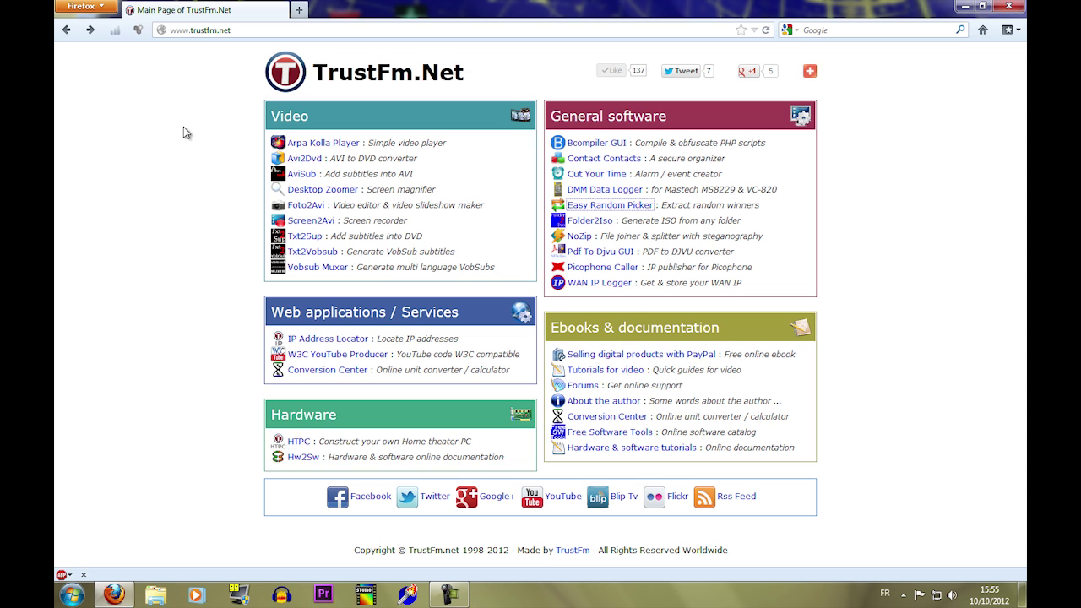
{"action": "right_click", "coordinate": [306, 219]}
{"action": "left_click", "coordinate": [331, 230]}
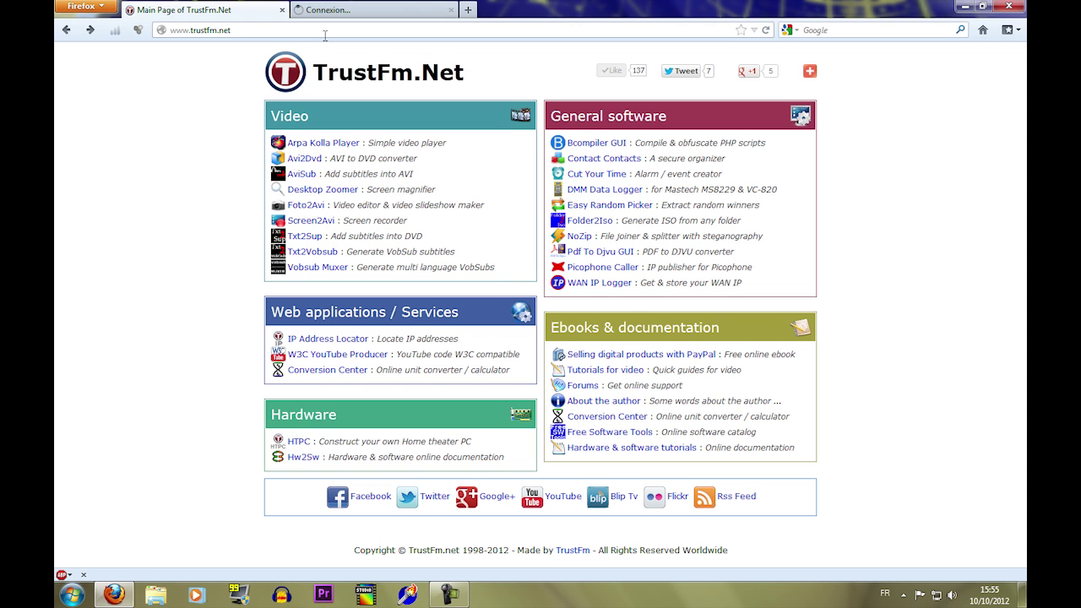
{"action": "left_click", "coordinate": [330, 13]}
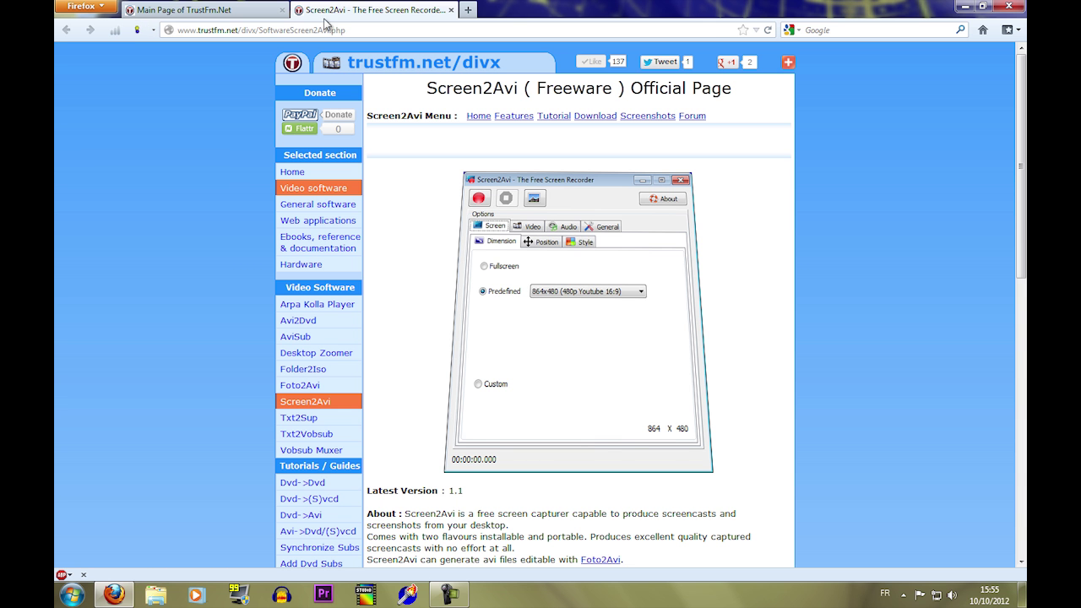
Look over the Screen2Avi official page and examine the installable and portable version links on its Download page.
{"action": "scroll", "coordinate": [1007, 162], "scroll_direction": "down", "scroll_amount": 10}
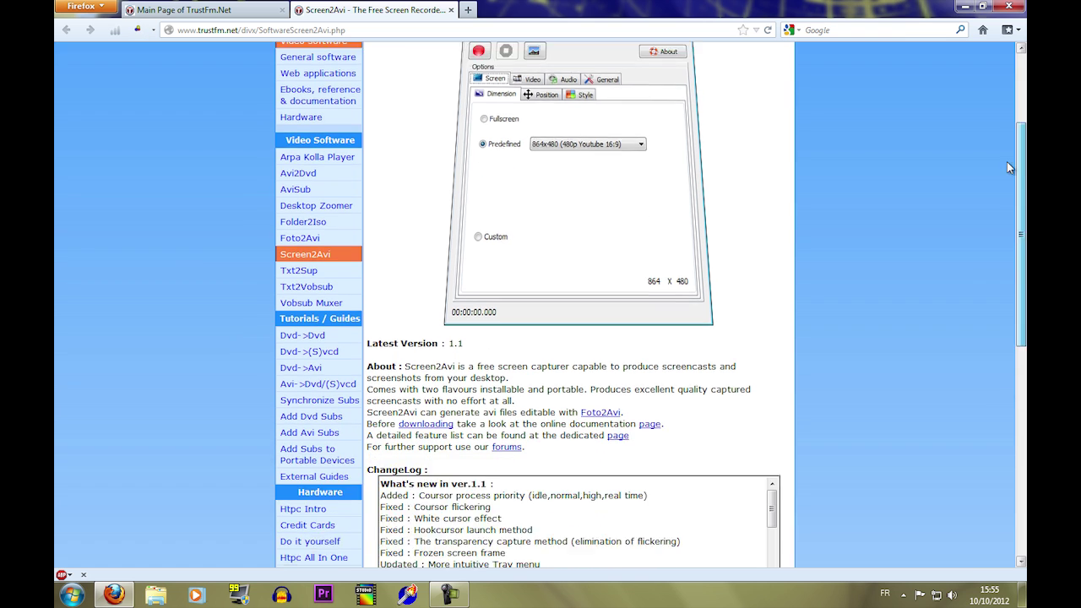
{"action": "scroll", "coordinate": [986, 325], "scroll_direction": "up", "scroll_amount": 10}
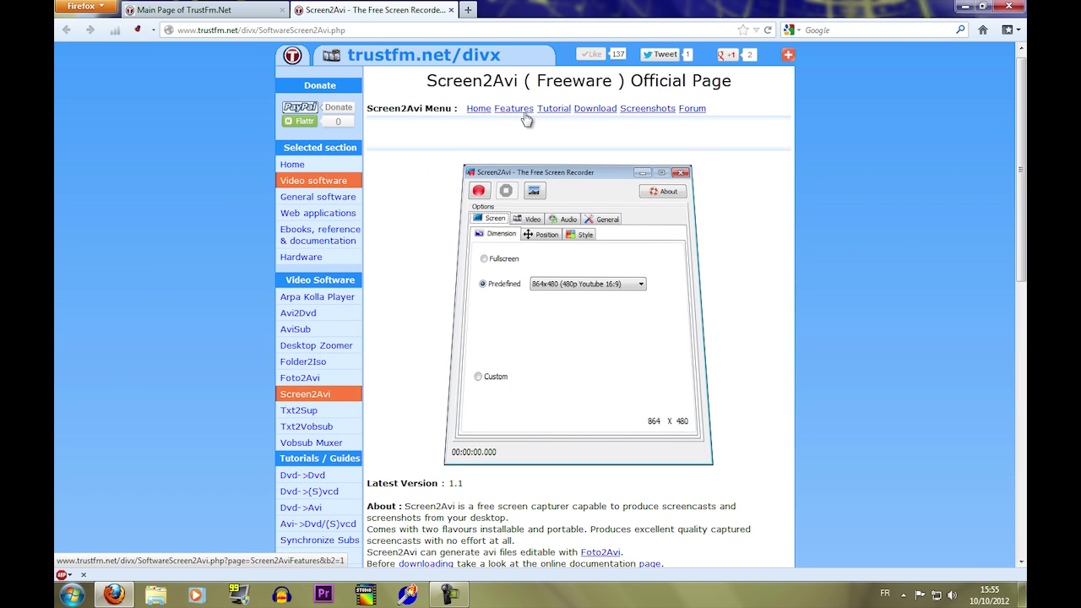
{"action": "left_click", "coordinate": [591, 112]}
{"action": "left_click_drag", "start_coordinate": [1024, 189], "coordinate": [1024, 301]}
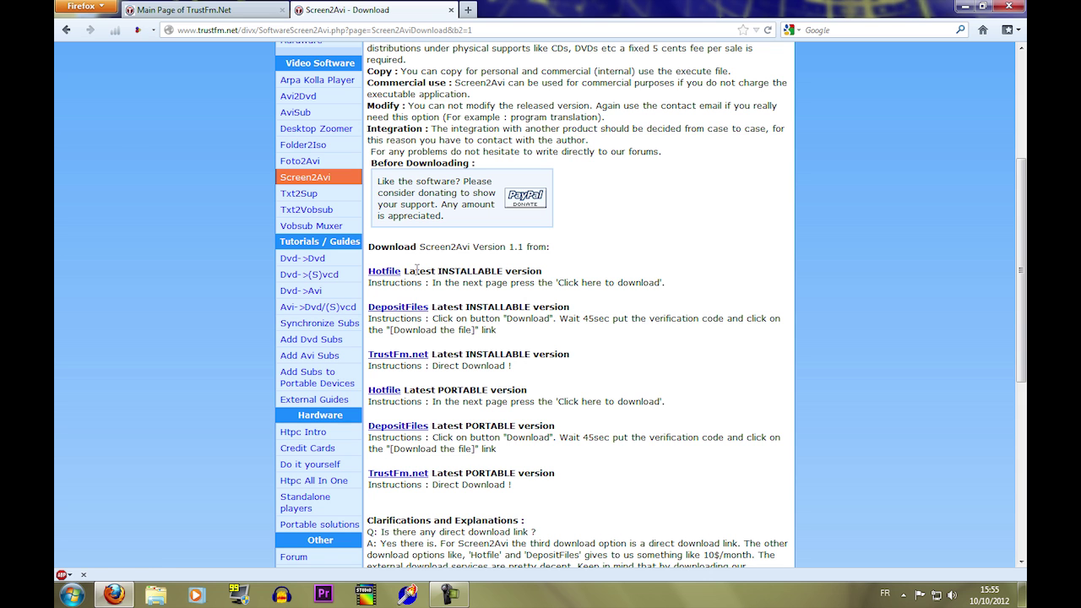
Return to the Screen2Avi home page and highlight the word "Freeware" in its title.
{"action": "scroll", "coordinate": [416, 269], "scroll_direction": "up", "scroll_amount": 5}
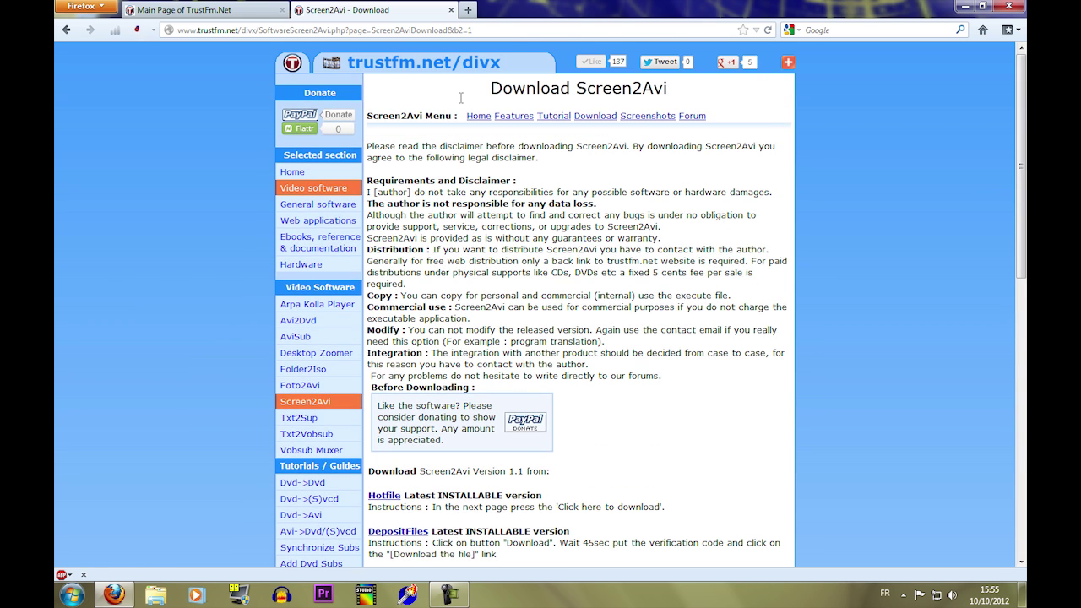
{"action": "left_click", "coordinate": [484, 119]}
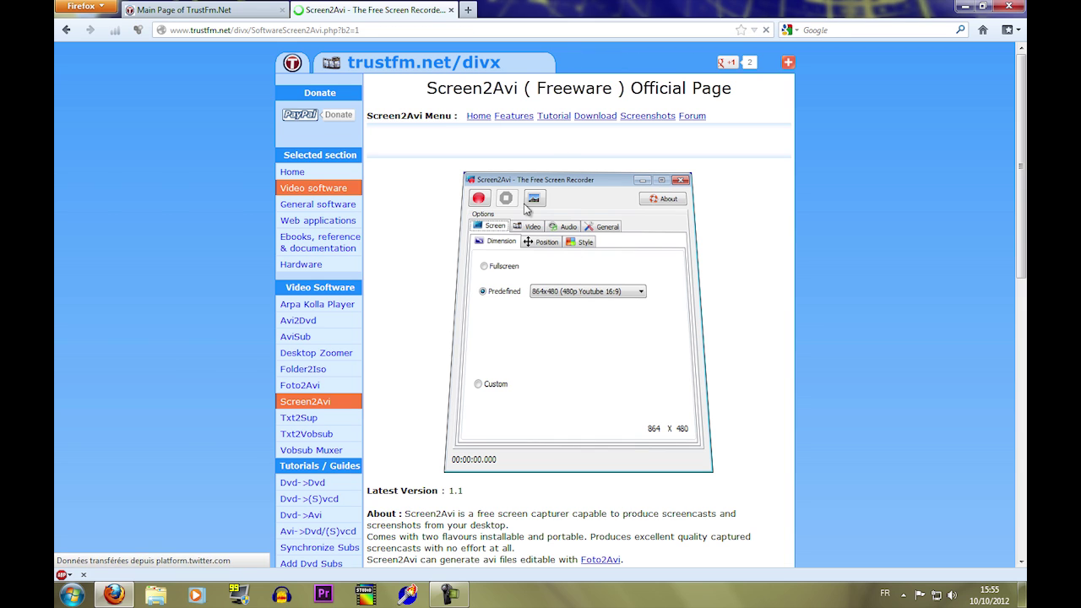
{"action": "left_click_drag", "start_coordinate": [538, 88], "coordinate": [614, 88]}
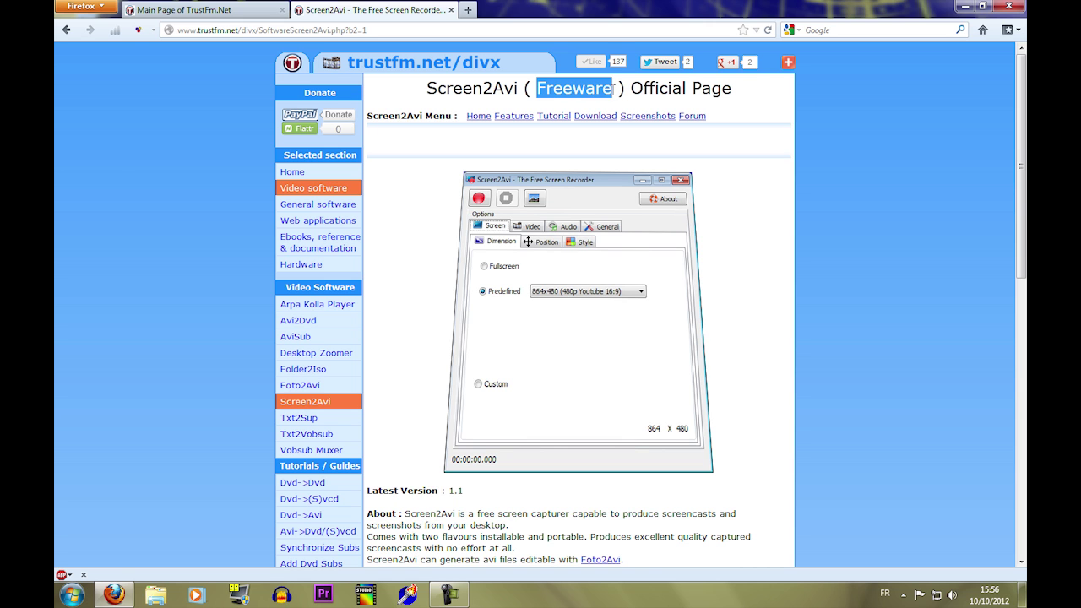
Go back to the TrustFm.Net main page and highlight Easy Random Picker's description, "Extract random winners".
{"action": "left_click", "coordinate": [186, 10]}
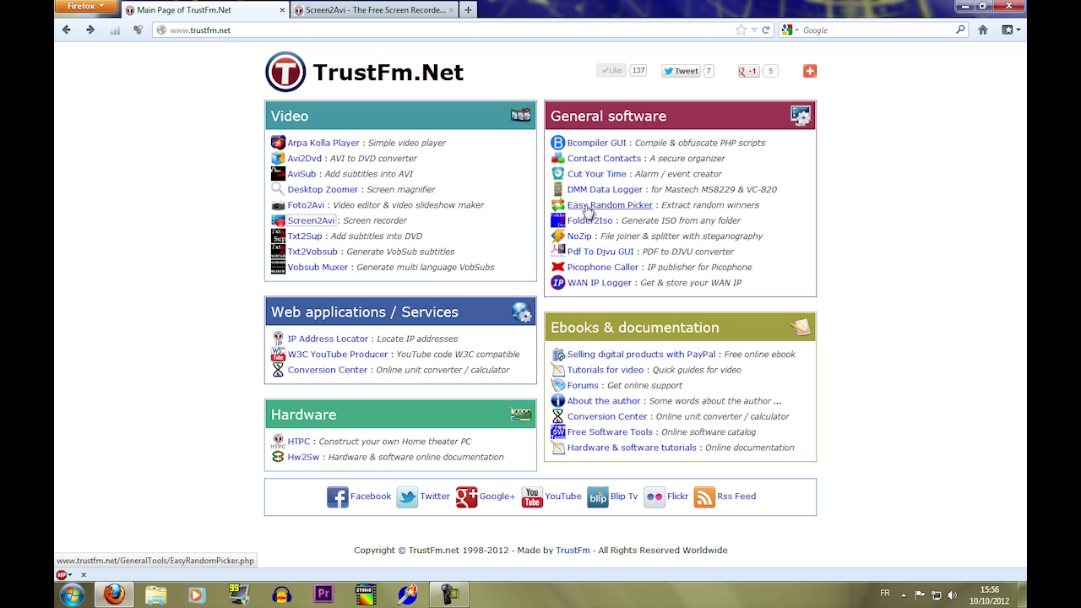
{"action": "triple_click", "coordinate": [764, 209]}
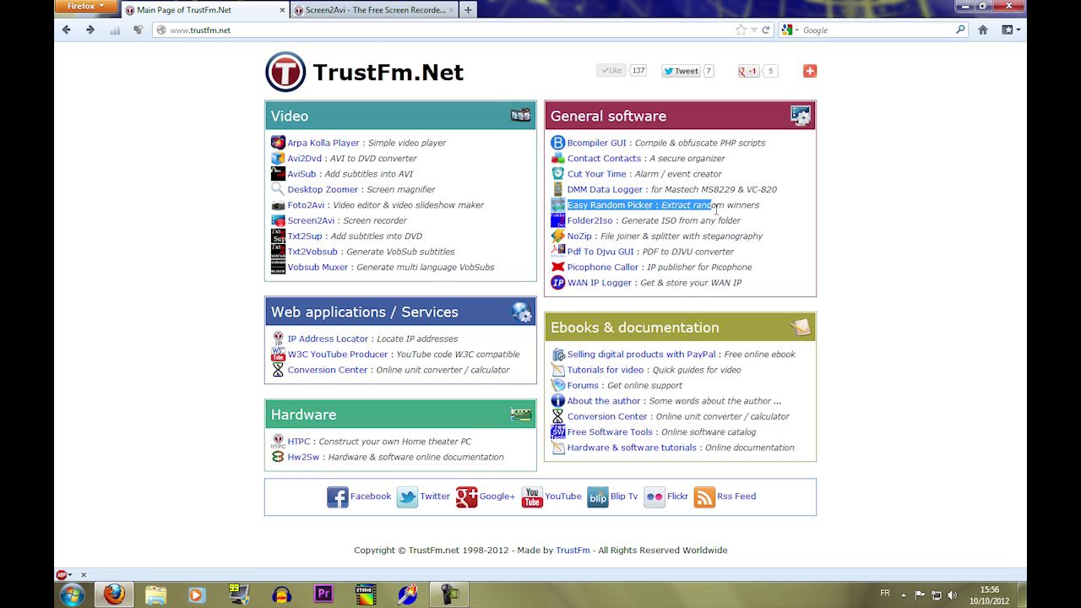
{"action": "left_click", "coordinate": [663, 208]}
{"action": "left_click_drag", "start_coordinate": [664, 208], "coordinate": [769, 218]}
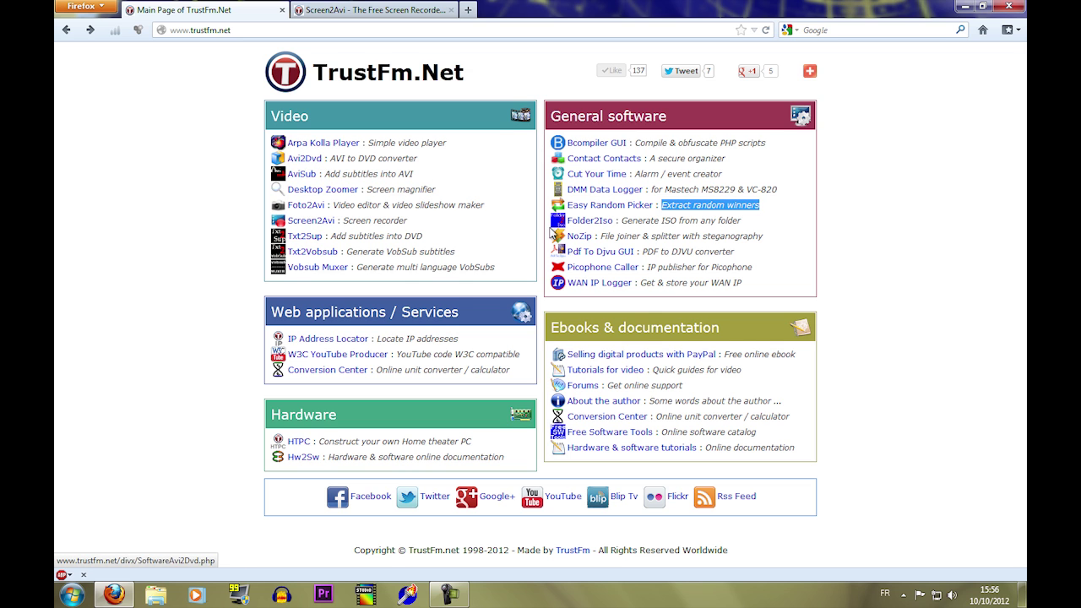
Close the Screen2Avi page and the browser, and bring up the screen recorder's control window.
{"action": "left_click", "coordinate": [338, 11]}
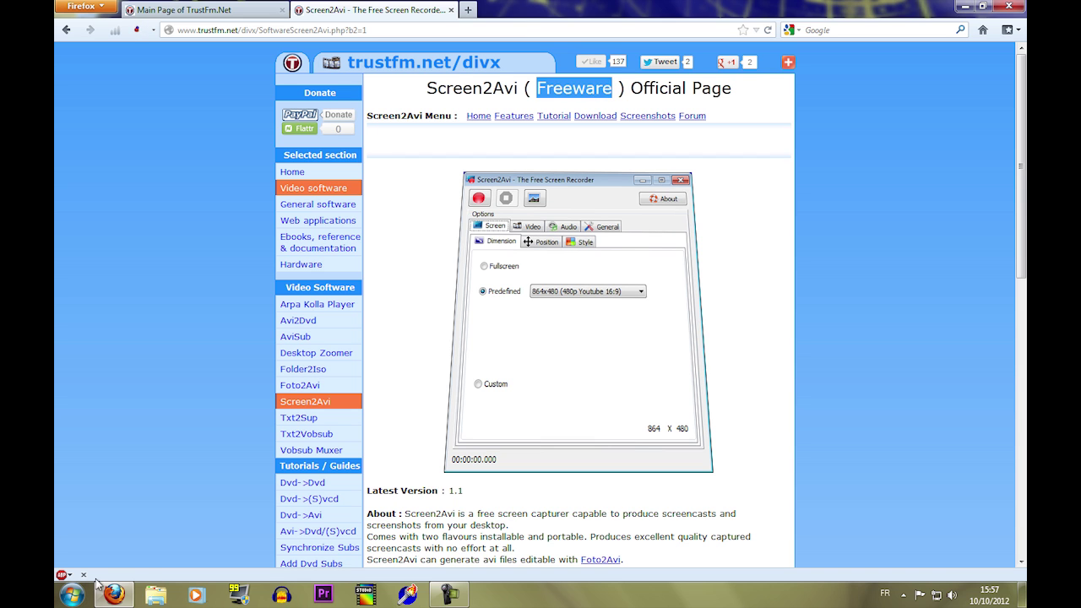
{"action": "left_click", "coordinate": [452, 9]}
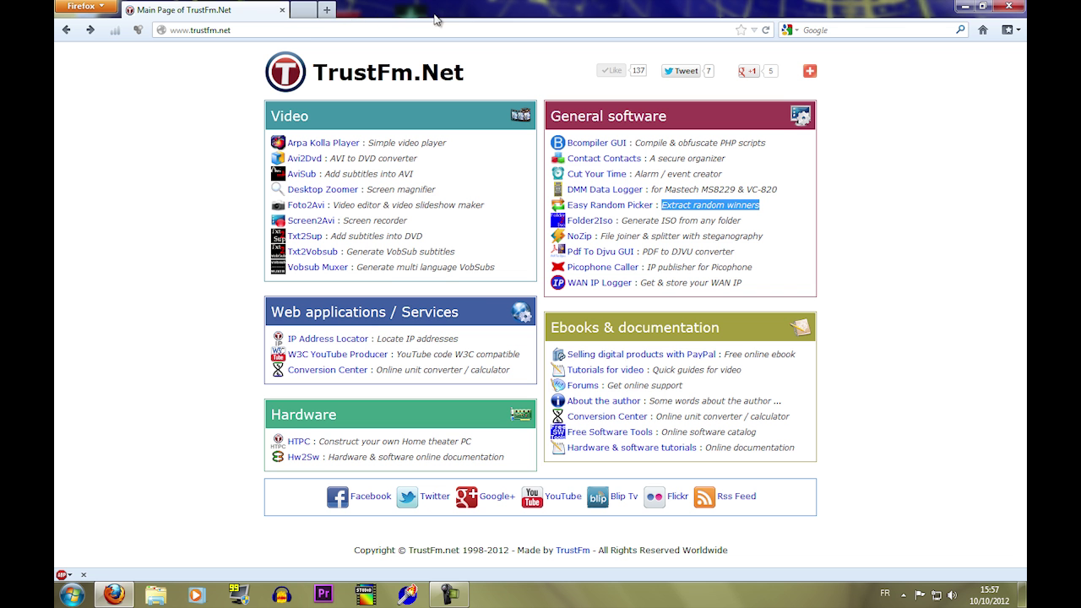
{"action": "left_click", "coordinate": [1006, 6]}
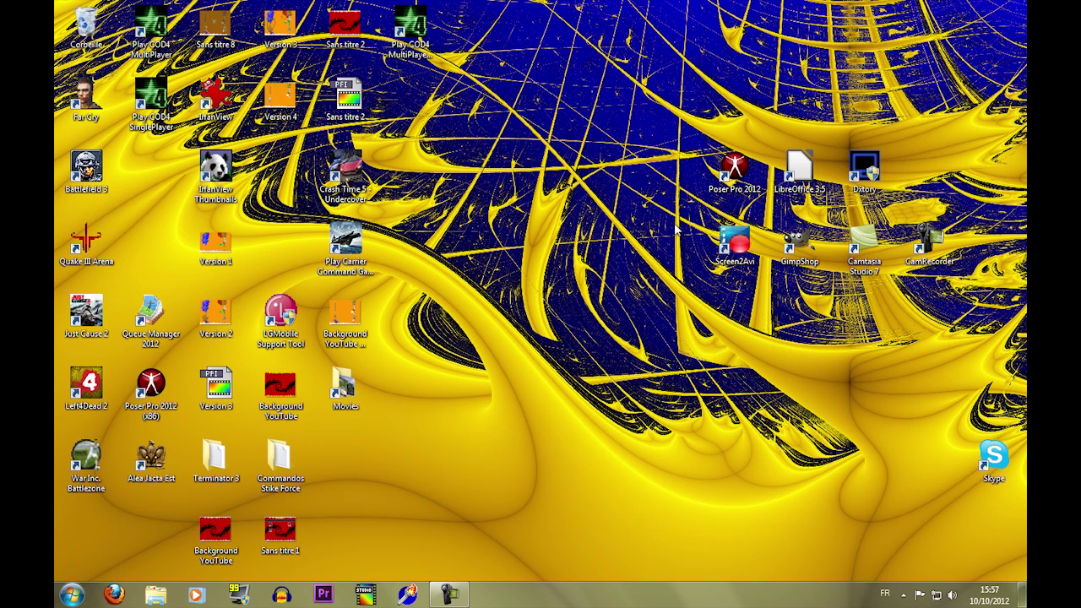
{"action": "left_click", "coordinate": [450, 595]}
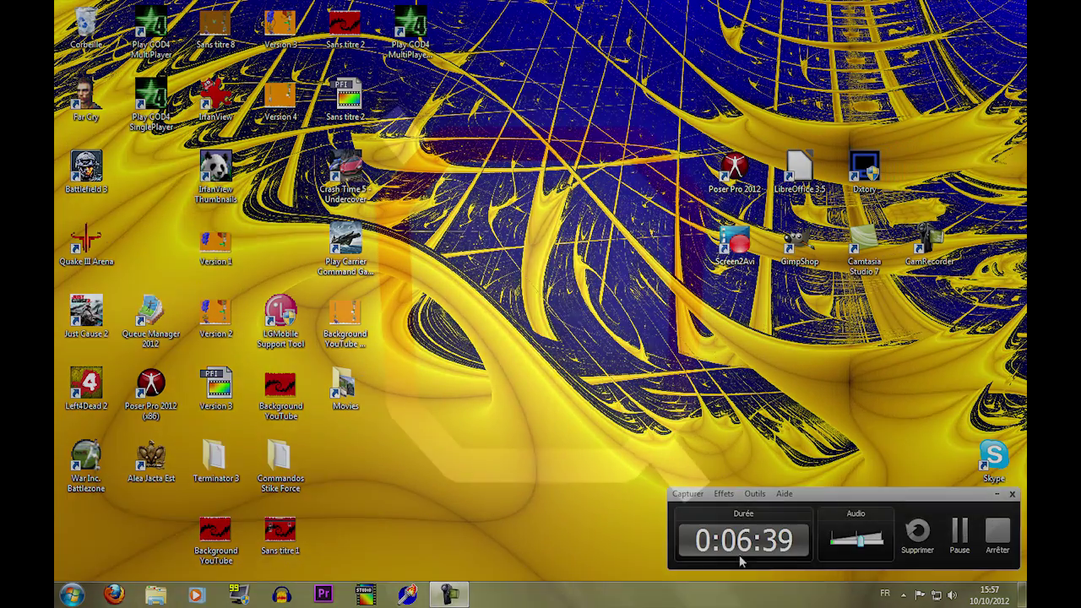